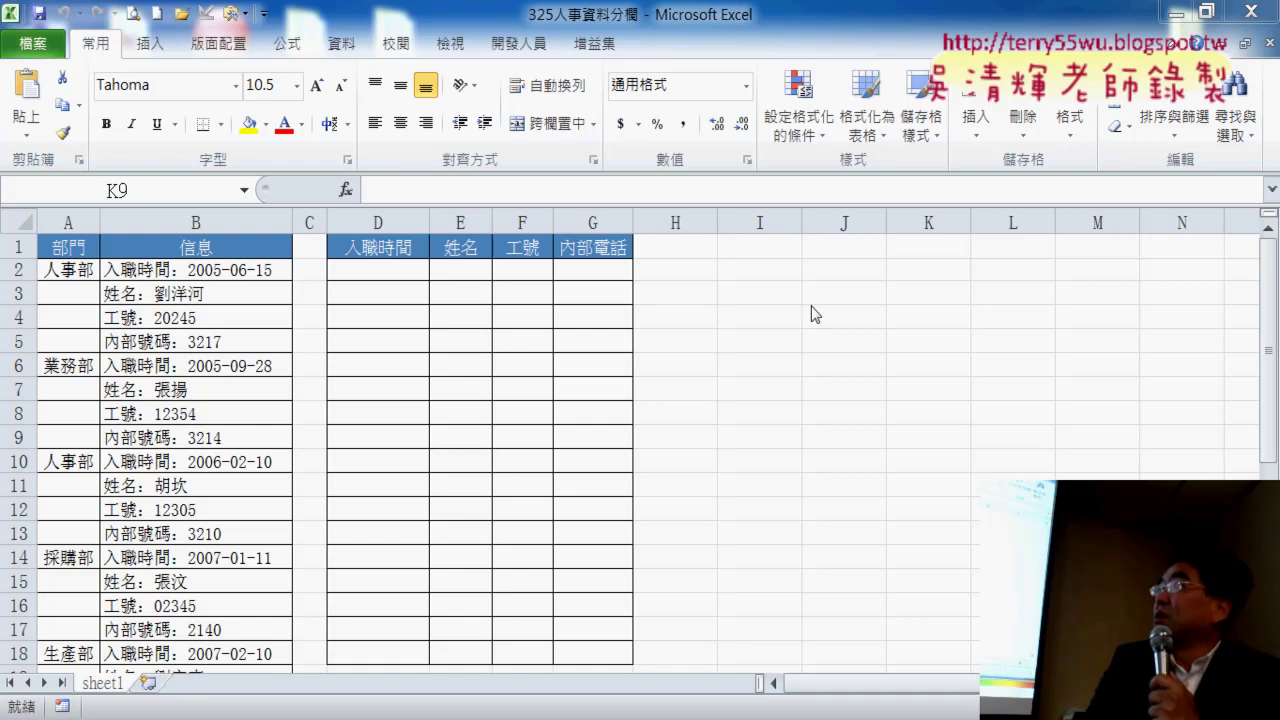
Highlight column B, output columns D–G and the first employee's rows B2:B5, then select D2.
{"action": "left_click", "coordinate": [196, 208]}
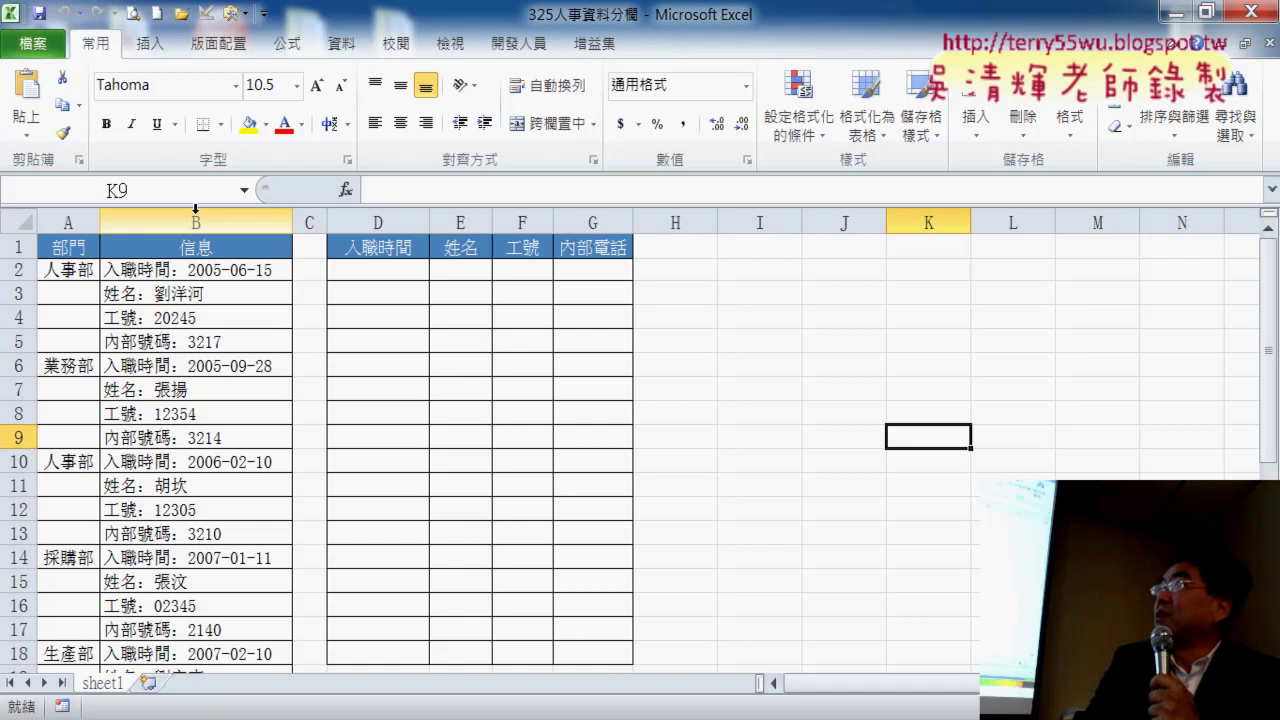
{"action": "left_click", "coordinate": [196, 212]}
{"action": "left_click_drag", "start_coordinate": [375, 221], "coordinate": [573, 237]}
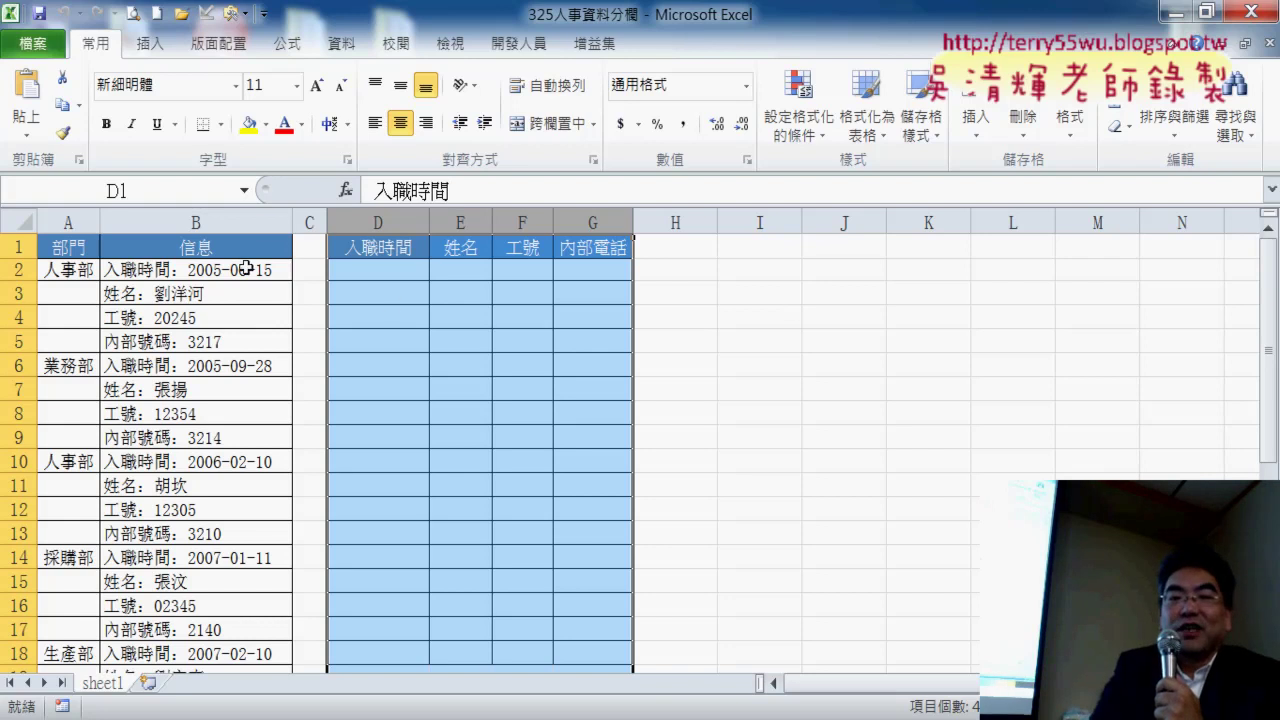
{"action": "left_click_drag", "start_coordinate": [245, 268], "coordinate": [240, 340]}
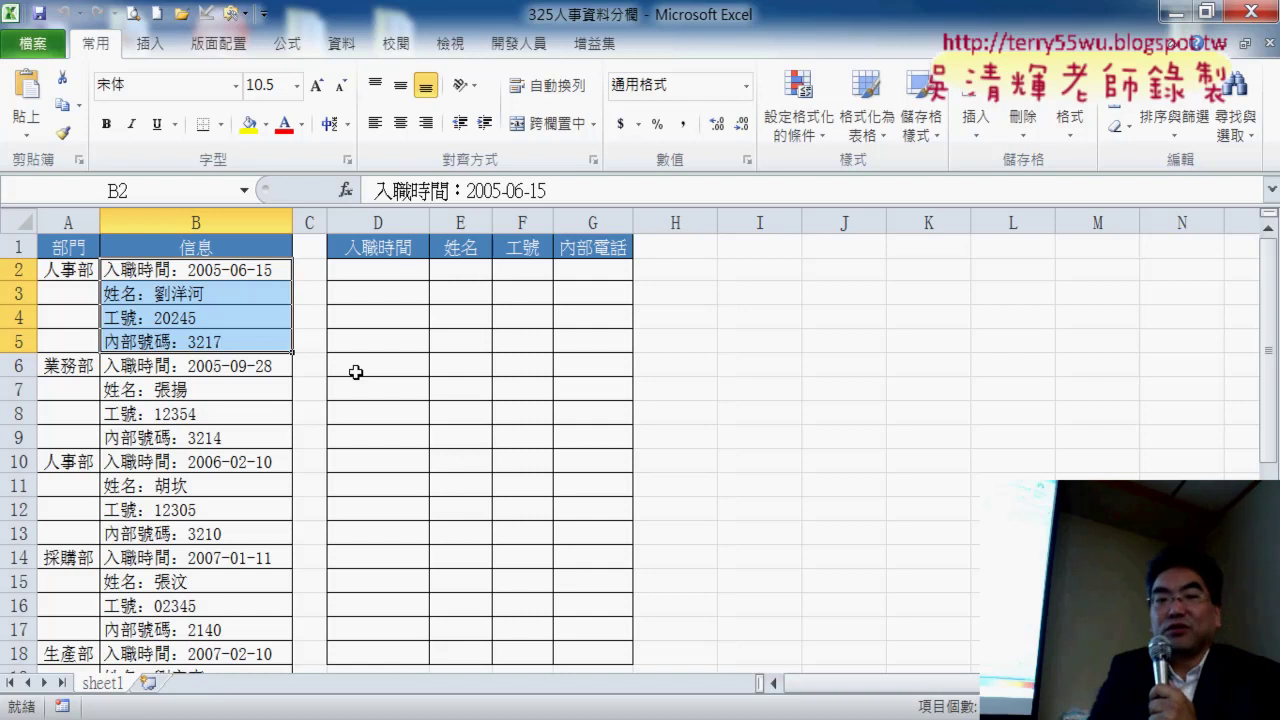
{"action": "left_click", "coordinate": [393, 271]}
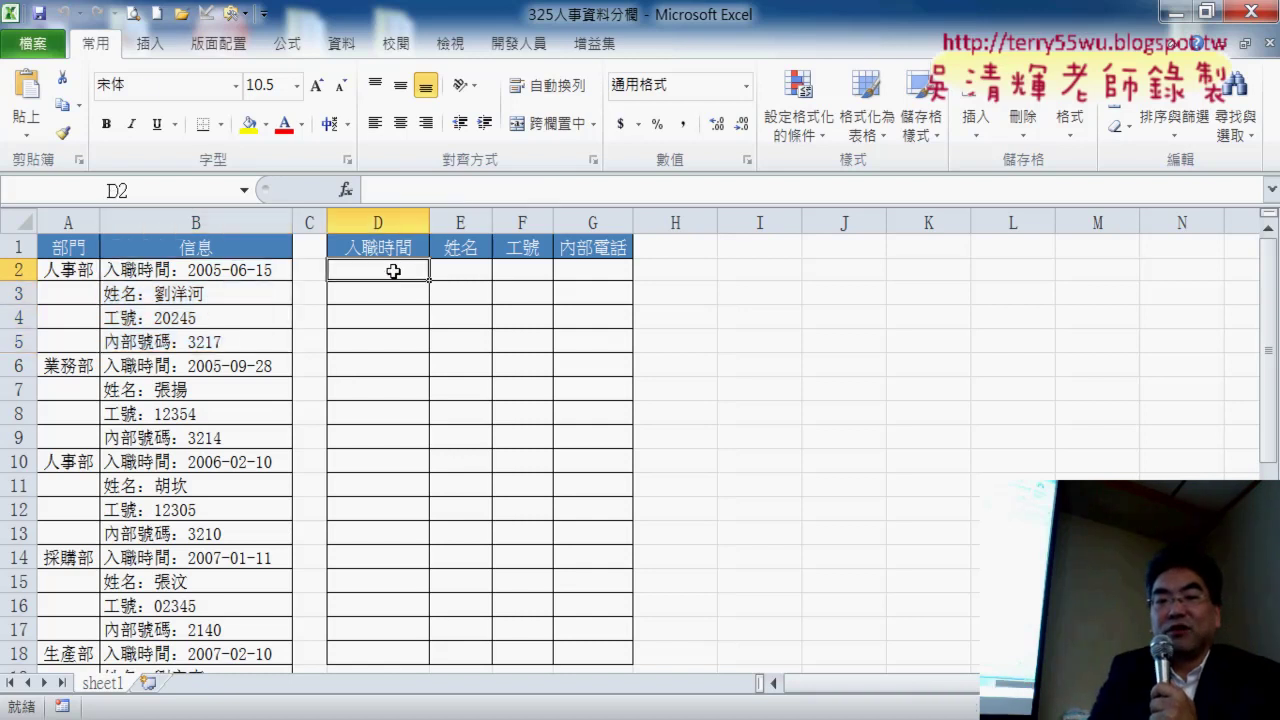
Insert INDEX into D2 from the 檢視與參照 (Lookup & Reference) function category.
{"action": "left_click", "coordinate": [347, 190]}
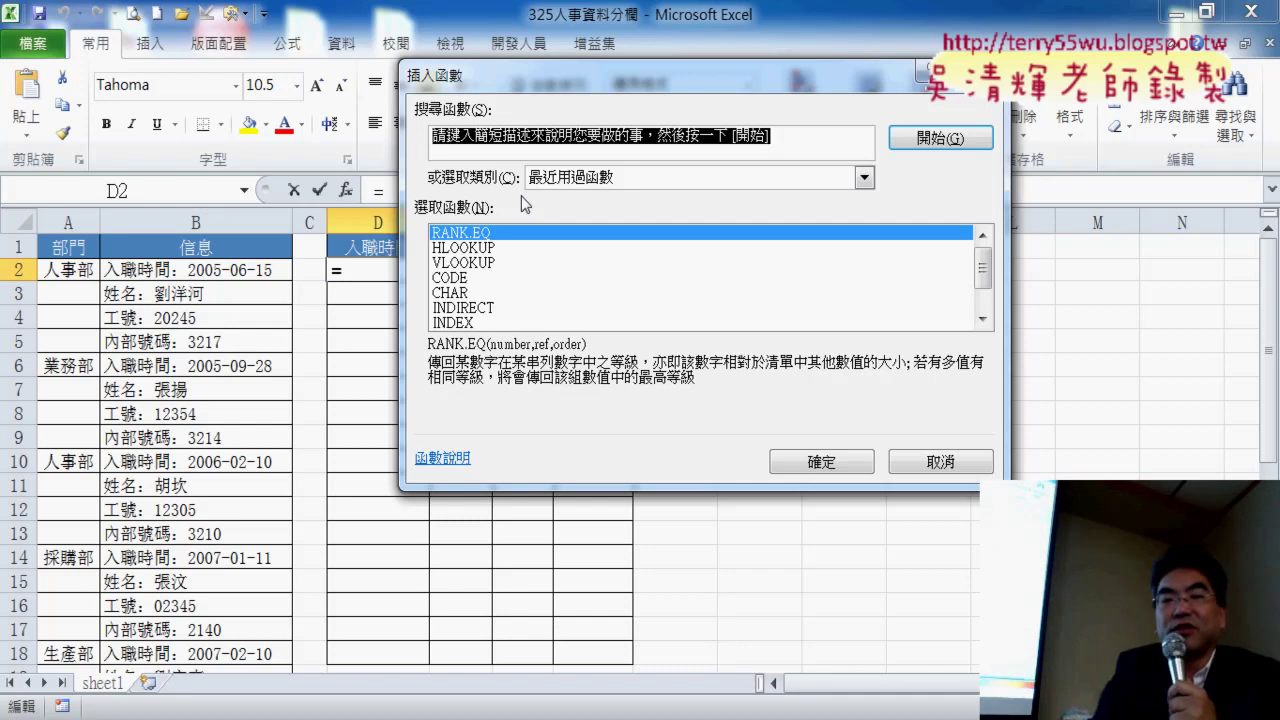
{"action": "left_click", "coordinate": [737, 176]}
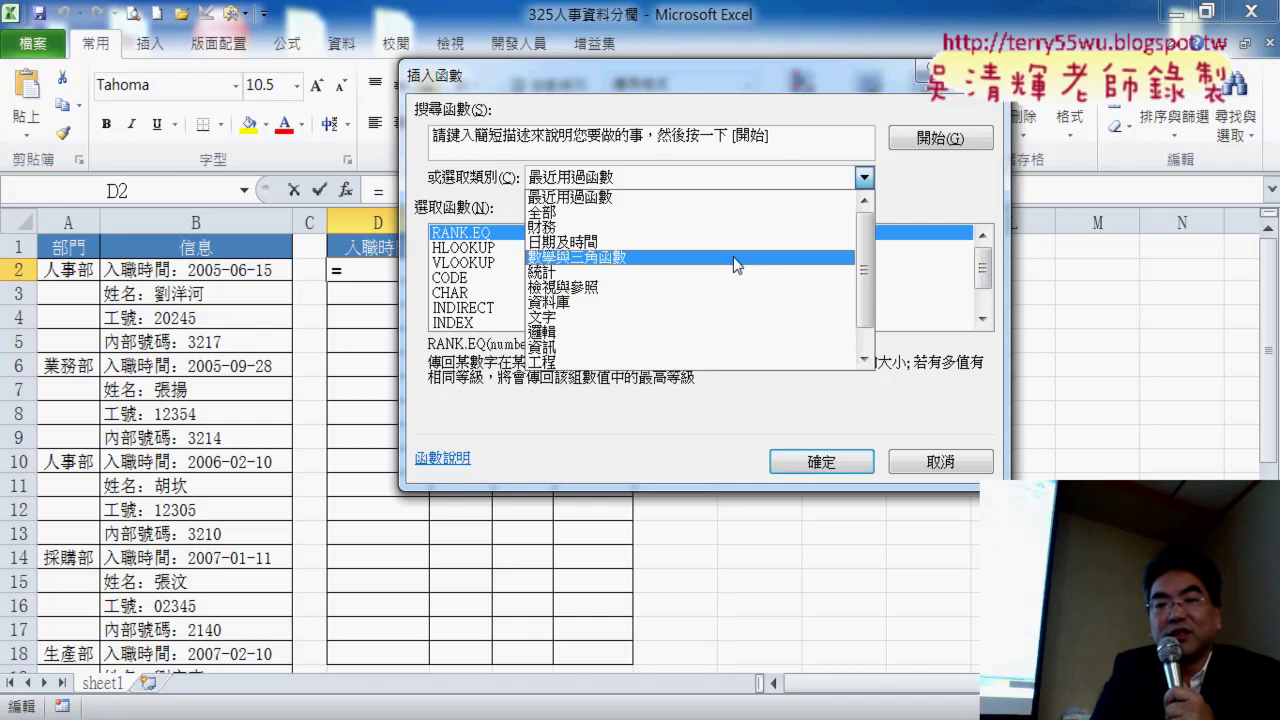
{"action": "left_click", "coordinate": [729, 293]}
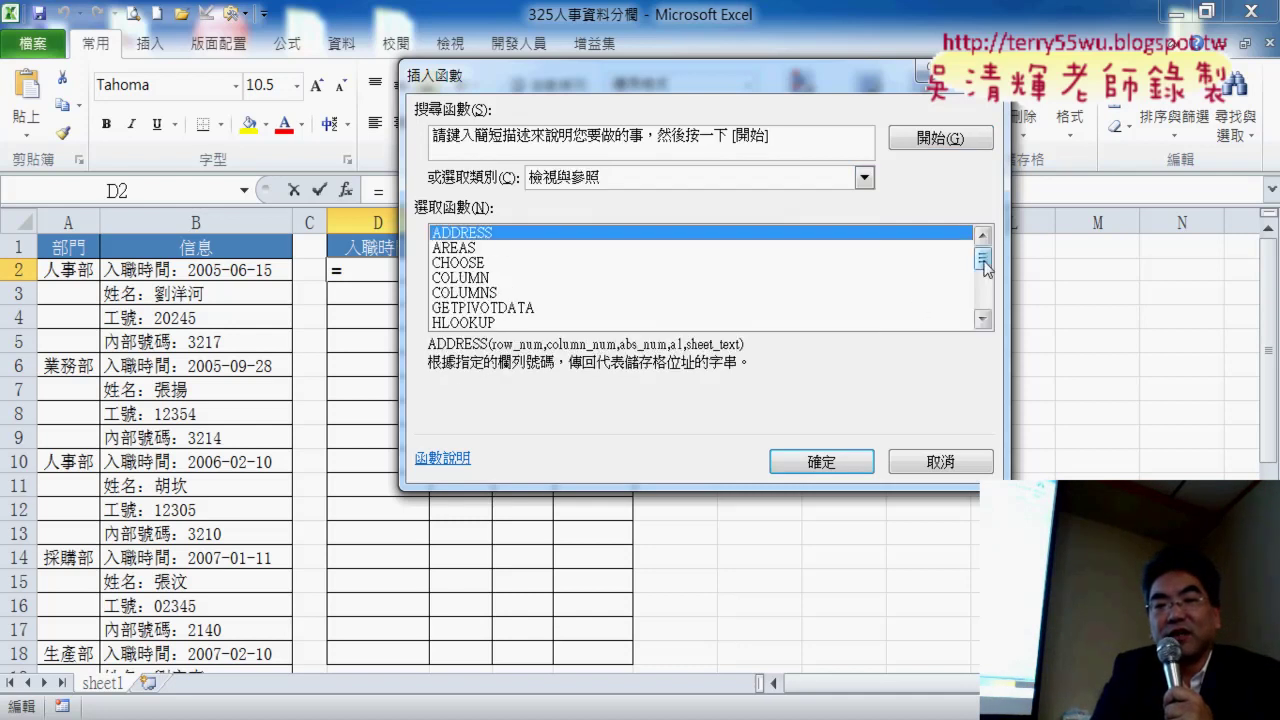
{"action": "left_click_drag", "start_coordinate": [983, 252], "coordinate": [984, 281]}
{"action": "double_click", "coordinate": [490, 278]}
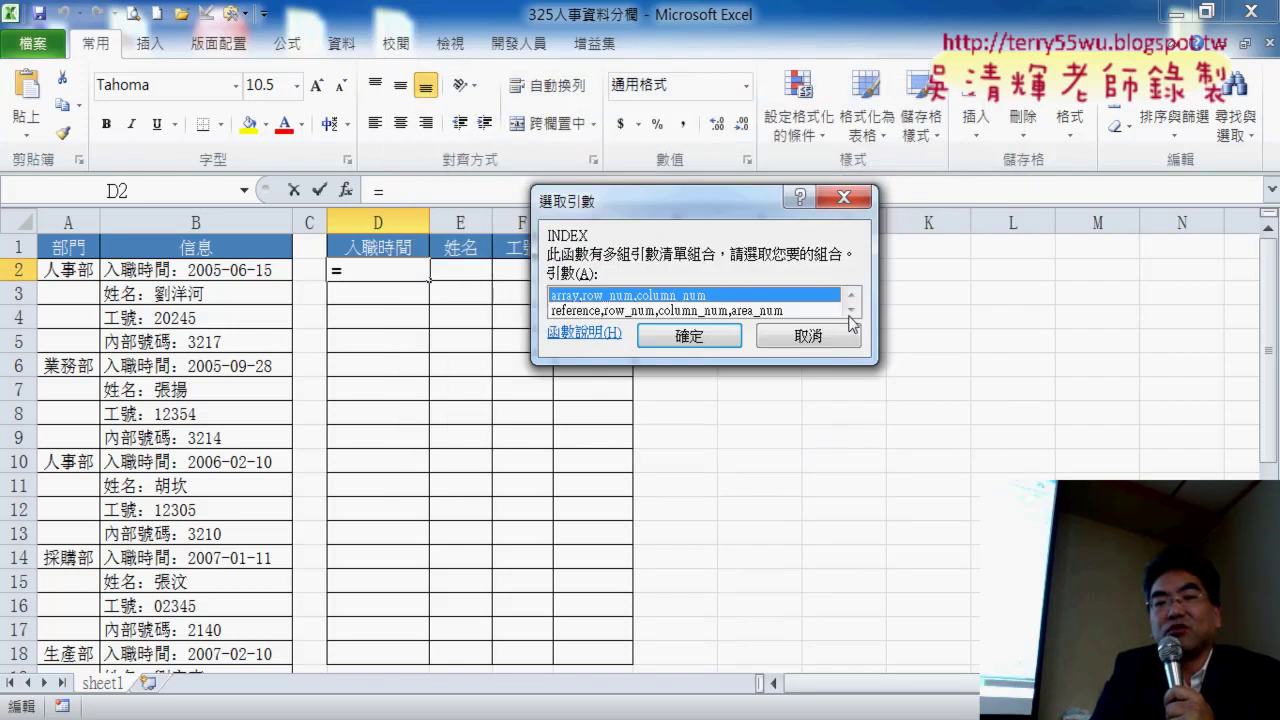
Choose INDEX's array form and set its Array argument to the absolute range $B$2:$B$33.
{"action": "left_click", "coordinate": [693, 340]}
{"action": "mouse_move", "coordinate": [723, 110]}
{"action": "left_mouse_down"}
{"action": "mouse_move", "coordinate": [975, 112]}
{"action": "mouse_move", "coordinate": [873, 117]}
{"action": "left_mouse_up"}
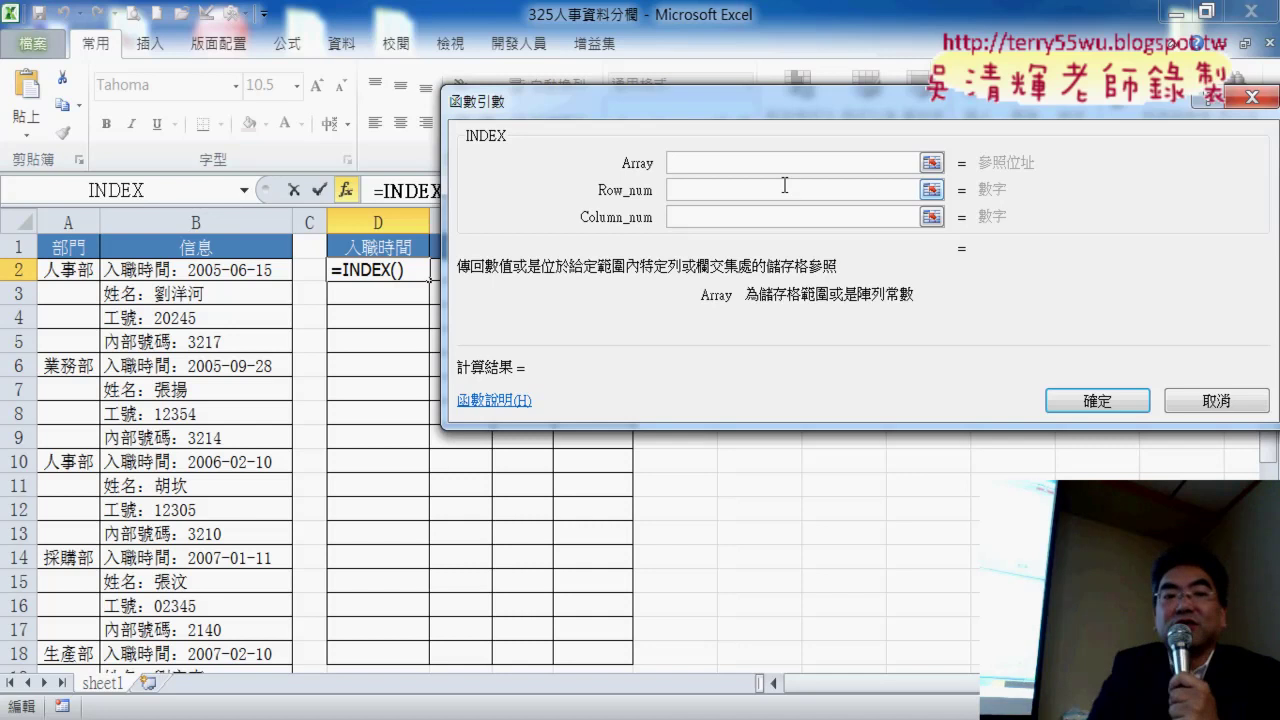
{"action": "left_click", "coordinate": [209, 278]}
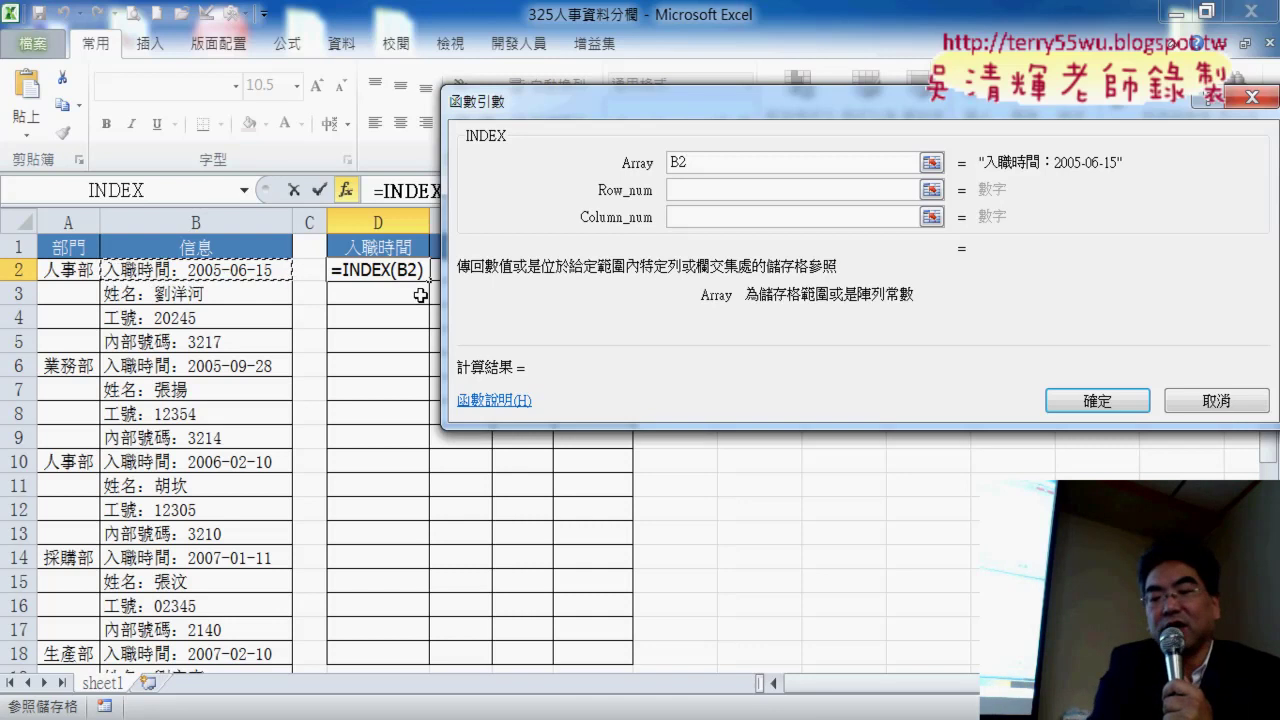
{"action": "key", "text": "ctrl+shift+Down"}
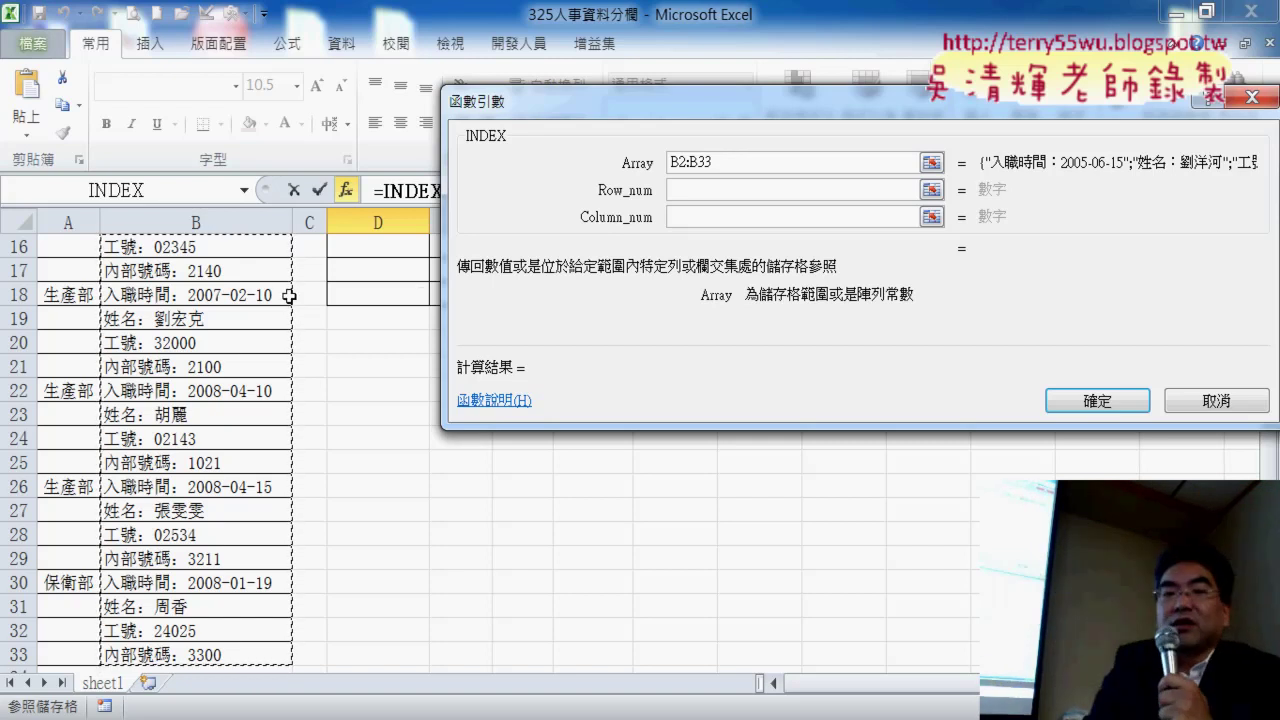
{"action": "double_click", "coordinate": [746, 163]}
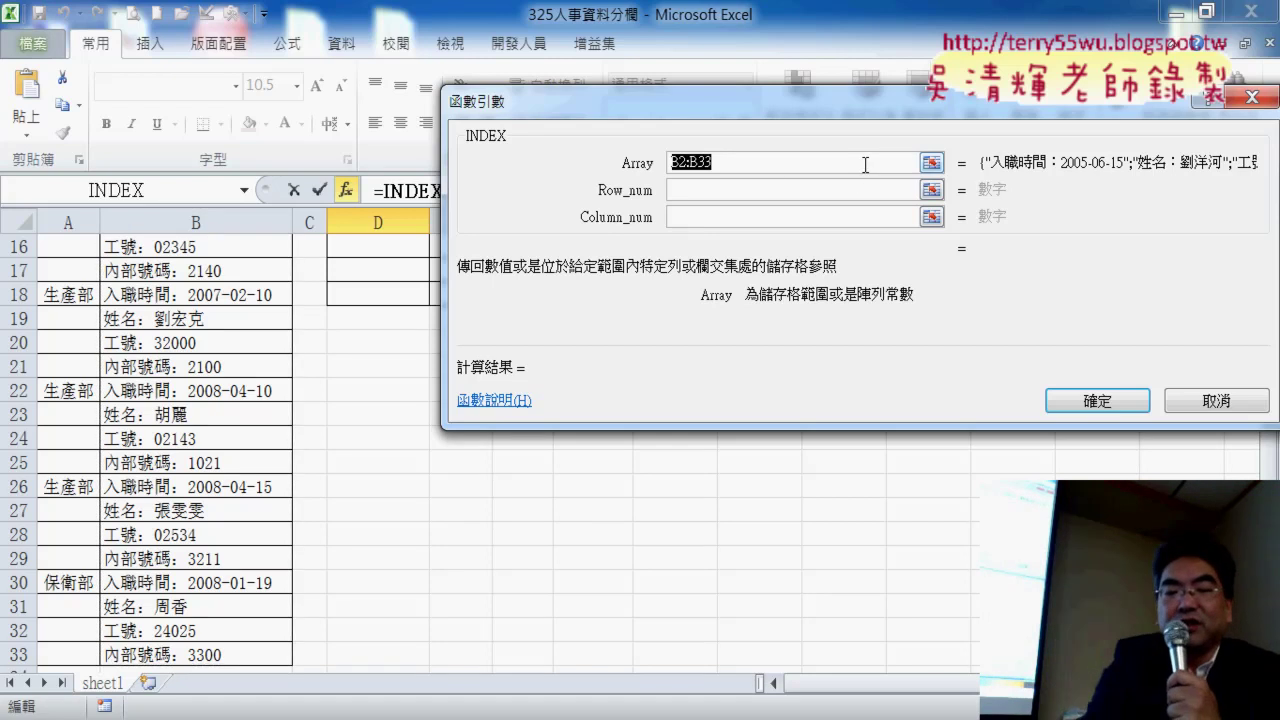
{"action": "key", "text": "F4"}
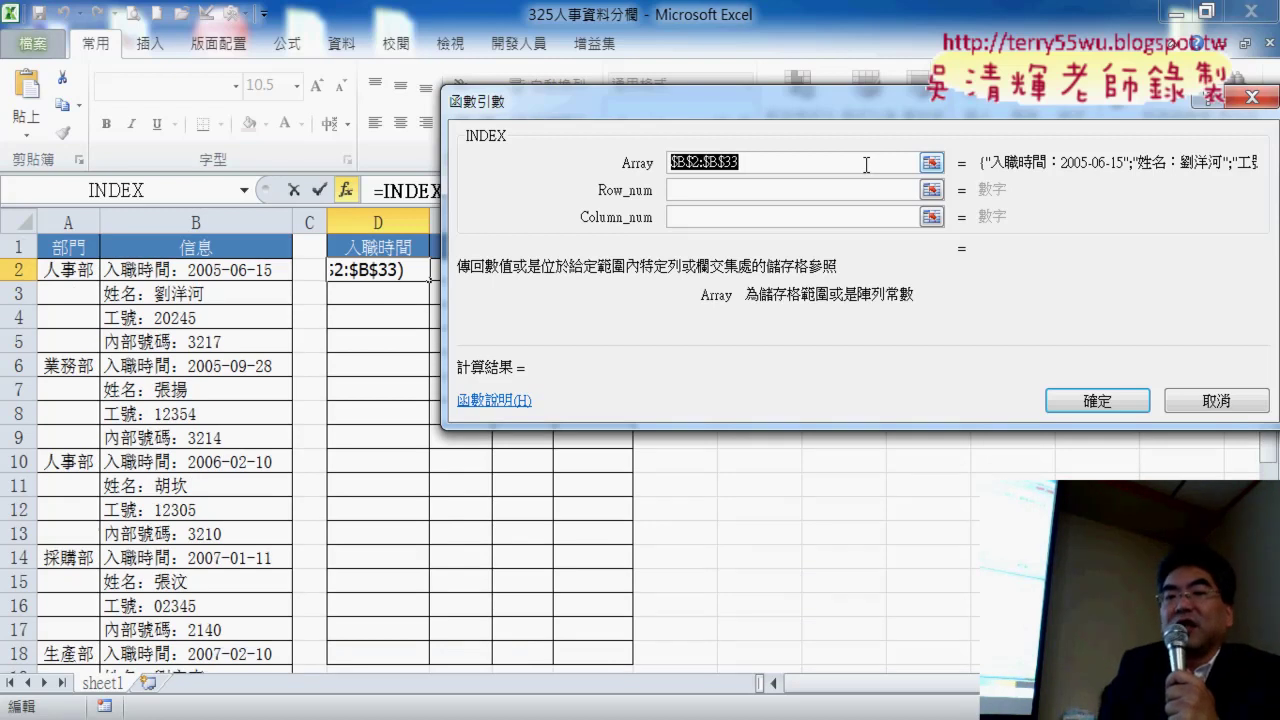
{"action": "left_click", "coordinate": [746, 190]}
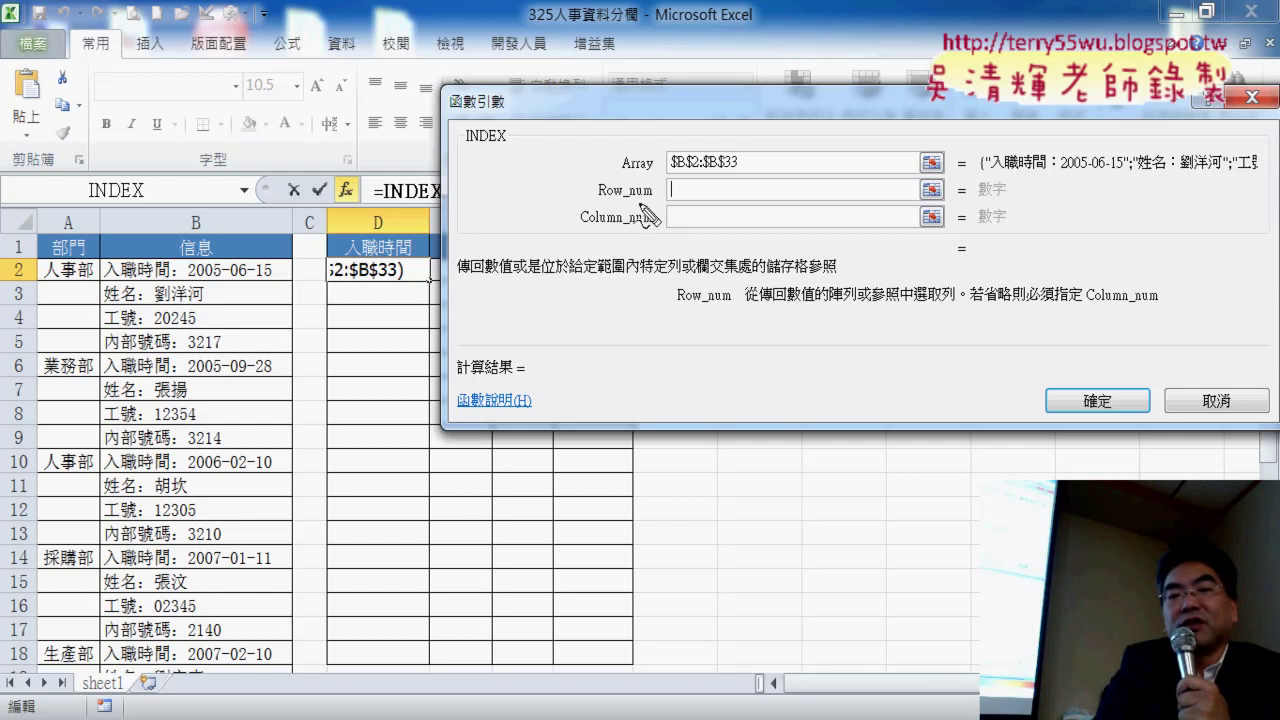
{"action": "mouse_move", "coordinate": [655, 180]}
{"action": "left_mouse_down"}
{"action": "mouse_move", "coordinate": [597, 167]}
{"action": "mouse_move", "coordinate": [594, 186]}
{"action": "left_mouse_up"}
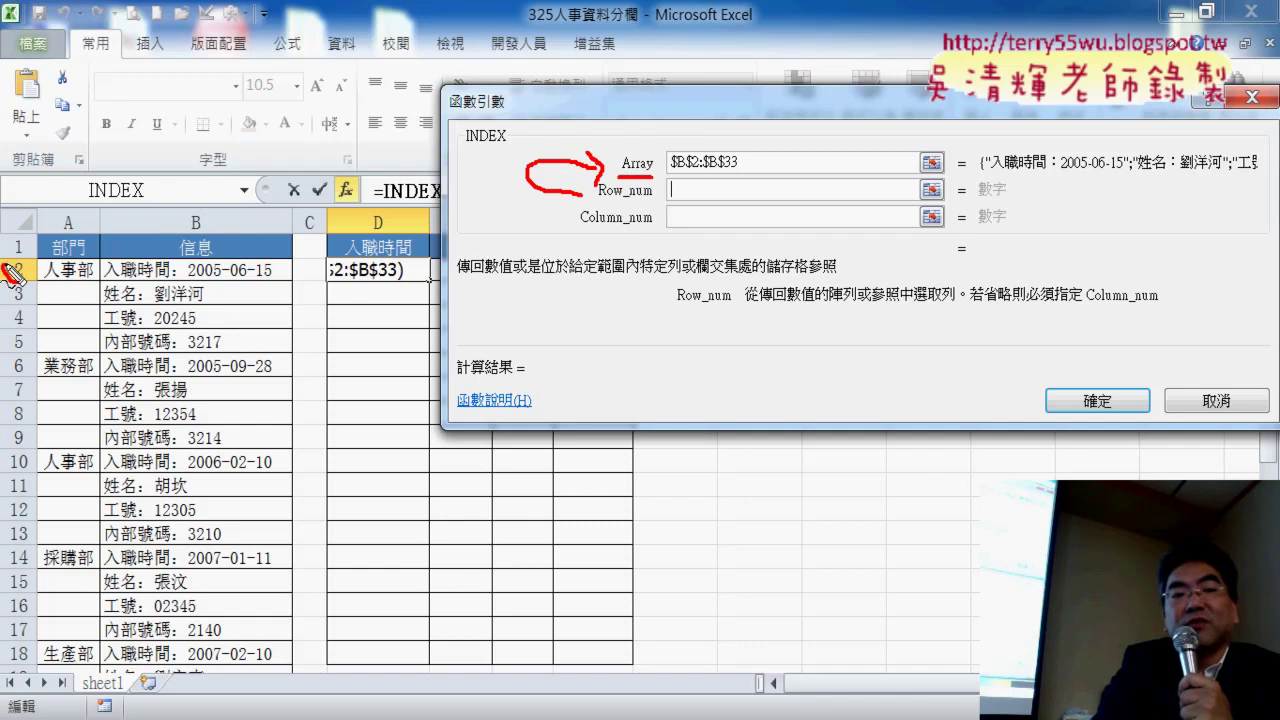
{"action": "left_click_drag", "start_coordinate": [10, 272], "coordinate": [37, 283]}
{"action": "mouse_move", "coordinate": [88, 156]}
{"action": "left_mouse_down"}
{"action": "mouse_move", "coordinate": [40, 252]}
{"action": "mouse_move", "coordinate": [55, 236]}
{"action": "left_mouse_up"}
{"action": "left_click_drag", "start_coordinate": [148, 92], "coordinate": [95, 148]}
{"action": "left_click_drag", "start_coordinate": [98, 97], "coordinate": [148, 153]}
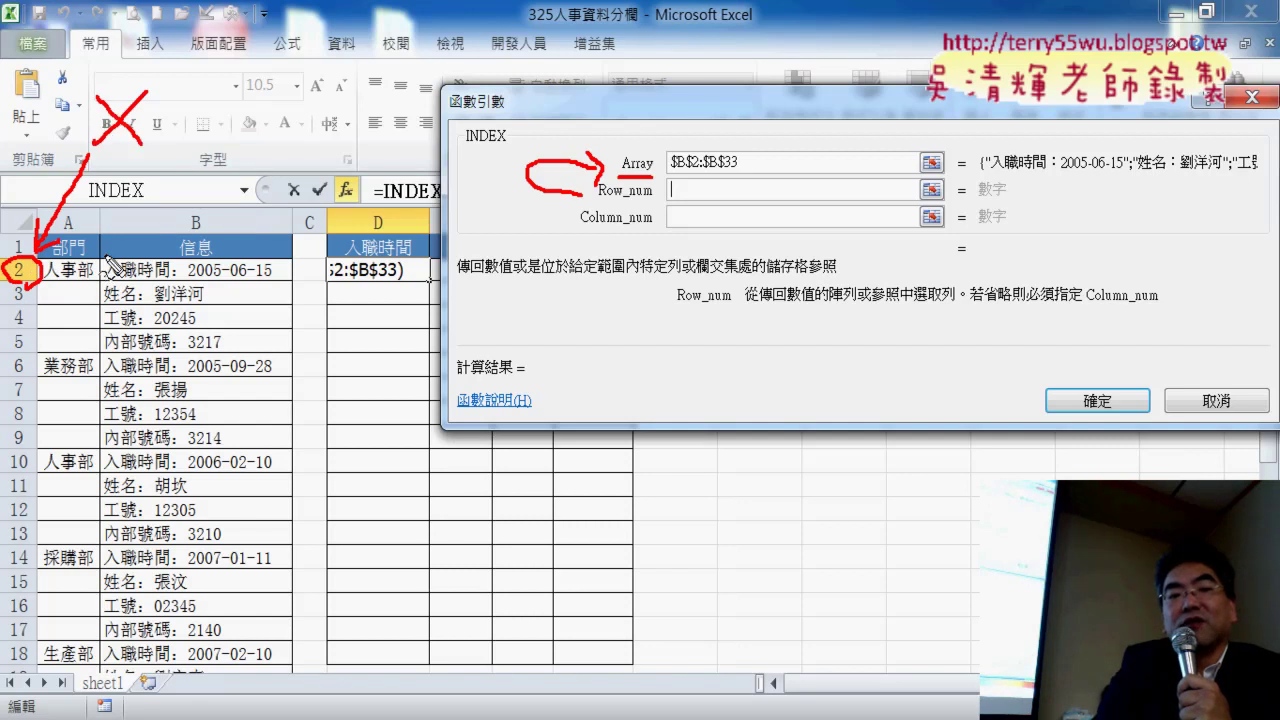
{"action": "mouse_move", "coordinate": [112, 262]}
{"action": "left_mouse_down"}
{"action": "mouse_move", "coordinate": [112, 365]}
{"action": "mouse_move", "coordinate": [210, 258]}
{"action": "mouse_move", "coordinate": [292, 310]}
{"action": "mouse_move", "coordinate": [300, 365]}
{"action": "left_mouse_up"}
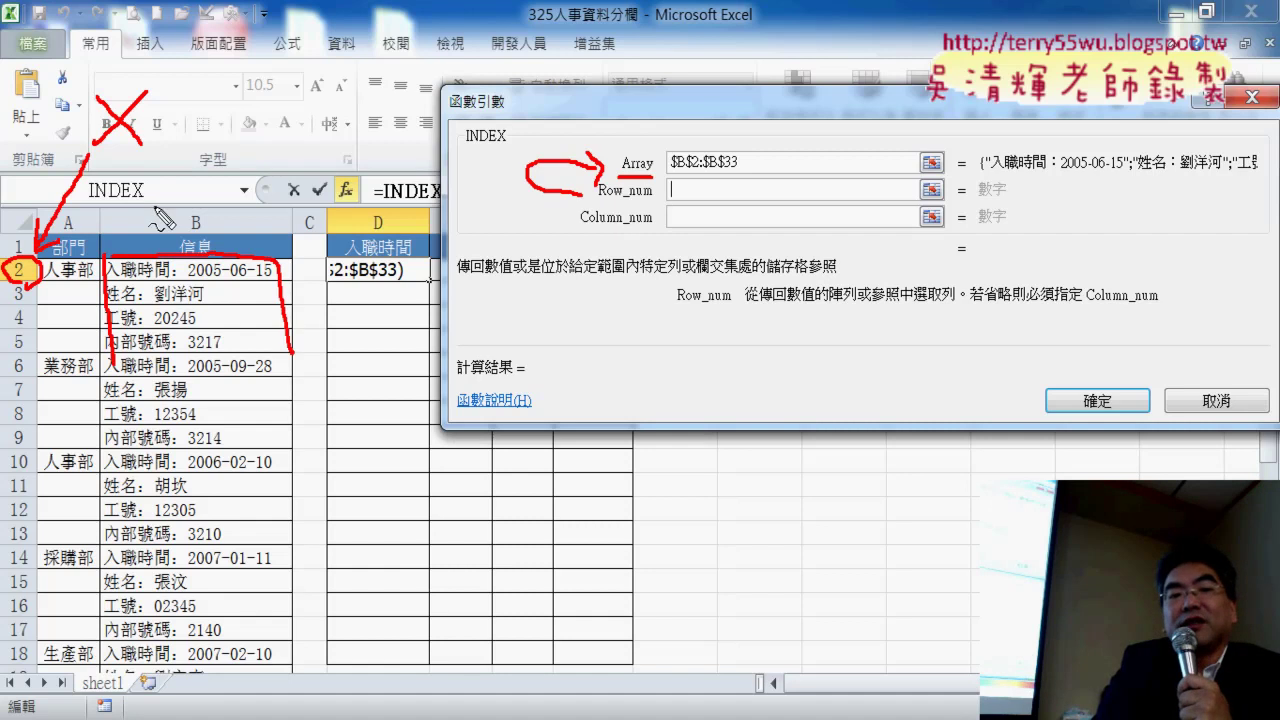
{"action": "left_click_drag", "start_coordinate": [198, 178], "coordinate": [198, 230]}
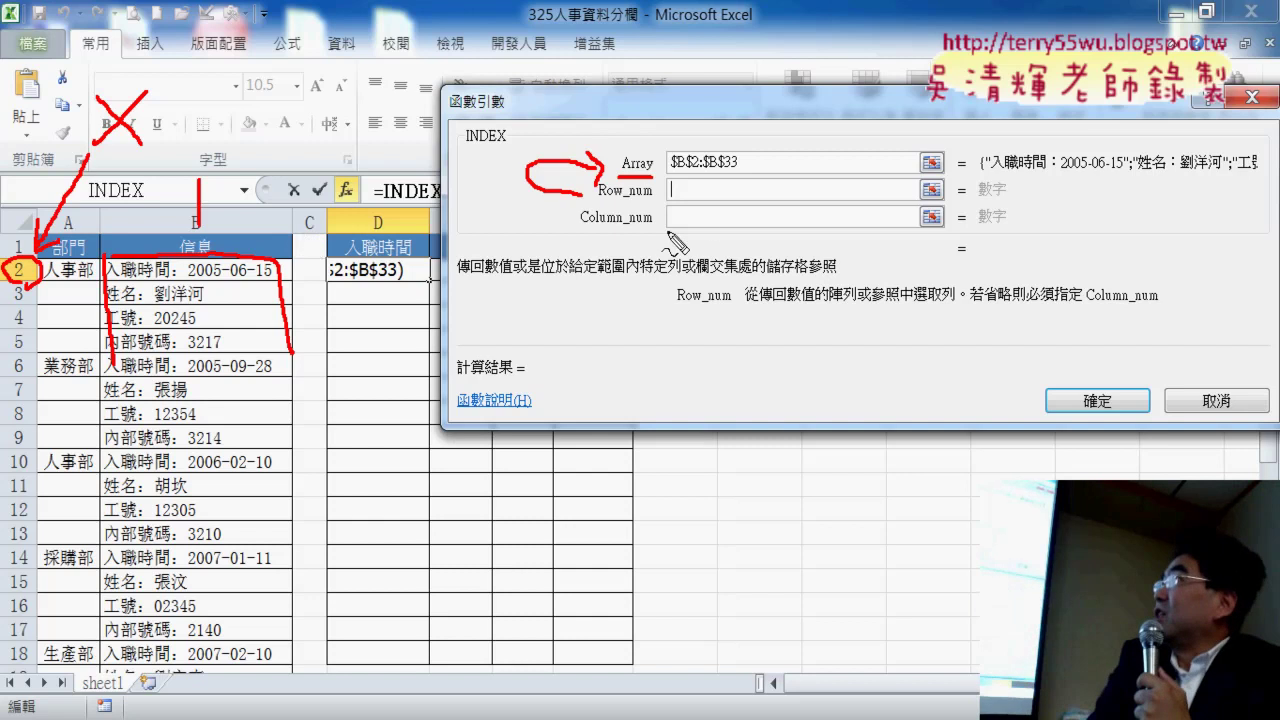
{"action": "left_click_drag", "start_coordinate": [686, 220], "coordinate": [686, 232]}
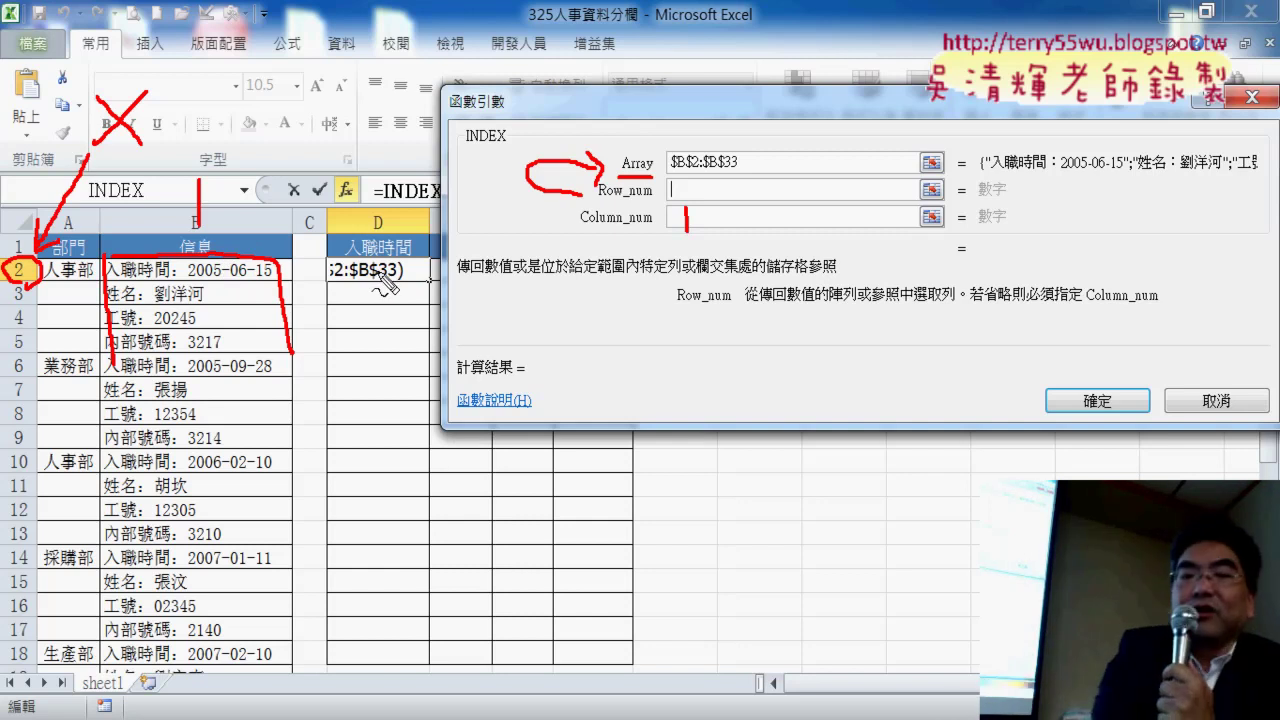
Set Row_num and Column_num to 1, making D2 =INDEX($B$2:$B$33,1,1).
{"action": "key", "text": "Escape"}
{"action": "left_click", "coordinate": [709, 217]}
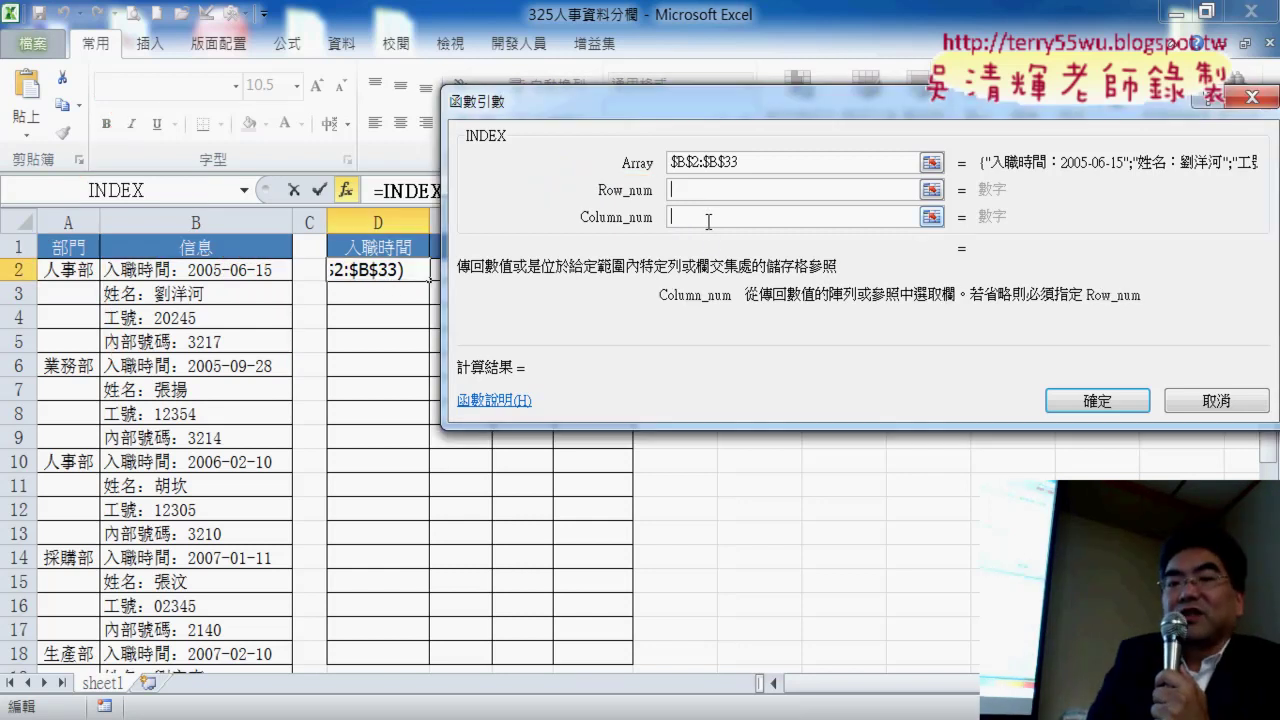
{"action": "type", "text": "1"}
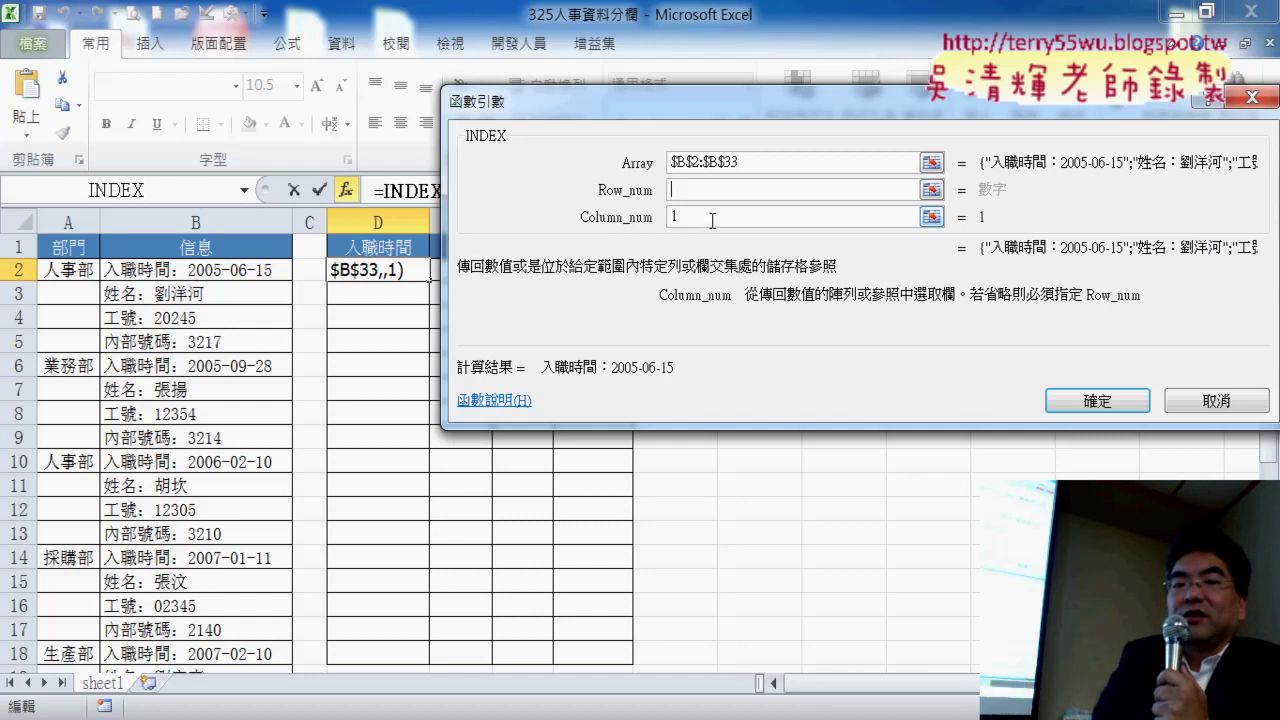
{"action": "left_click", "coordinate": [731, 192]}
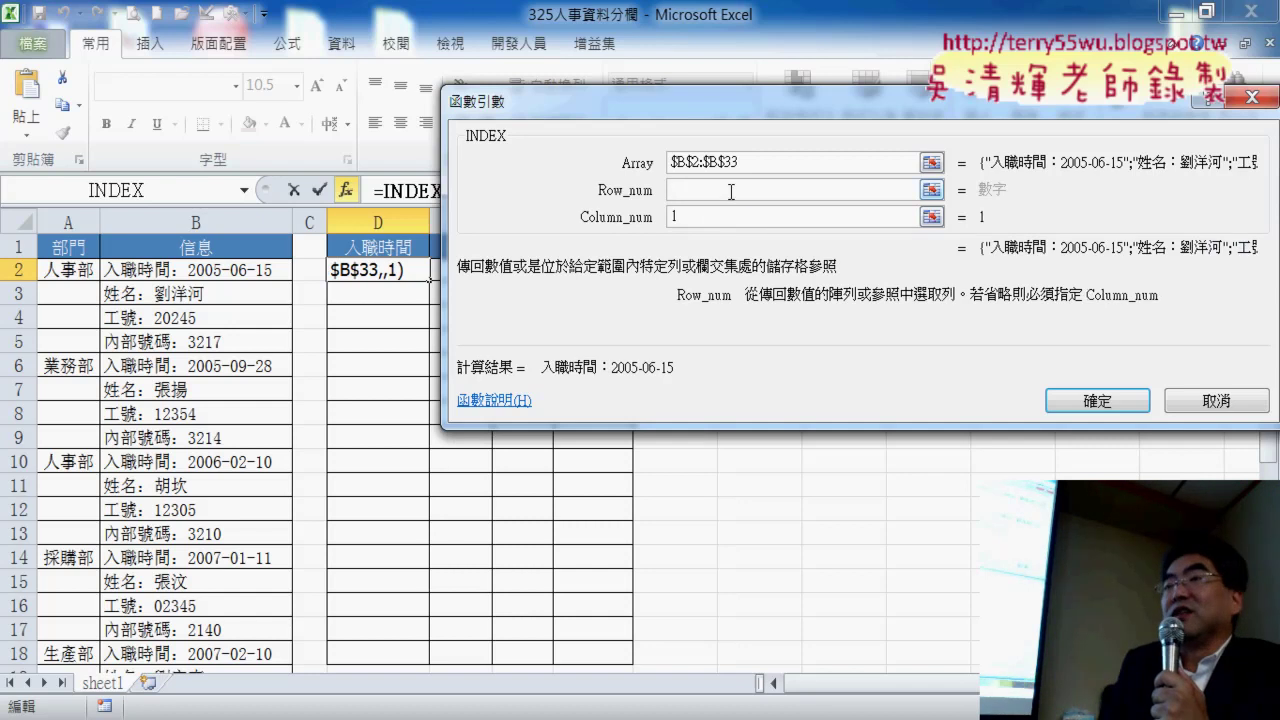
{"action": "type", "text": "1"}
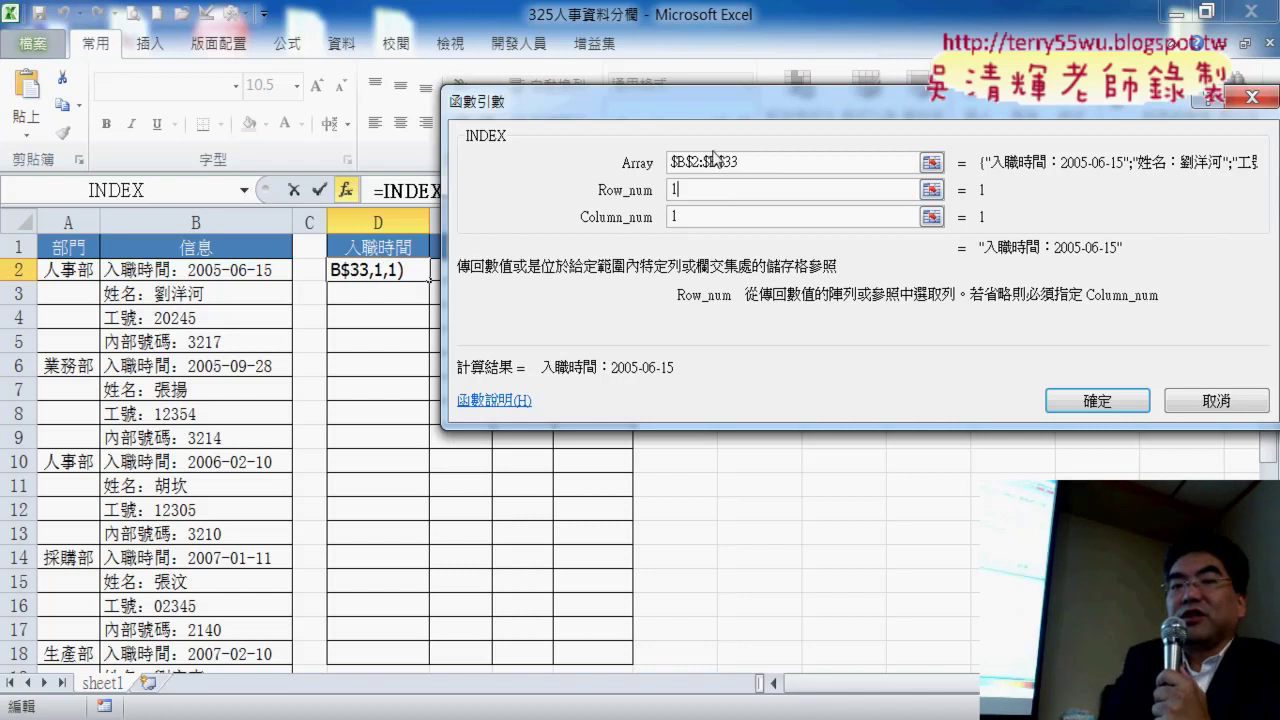
{"action": "left_click_drag", "start_coordinate": [729, 101], "coordinate": [813, 316]}
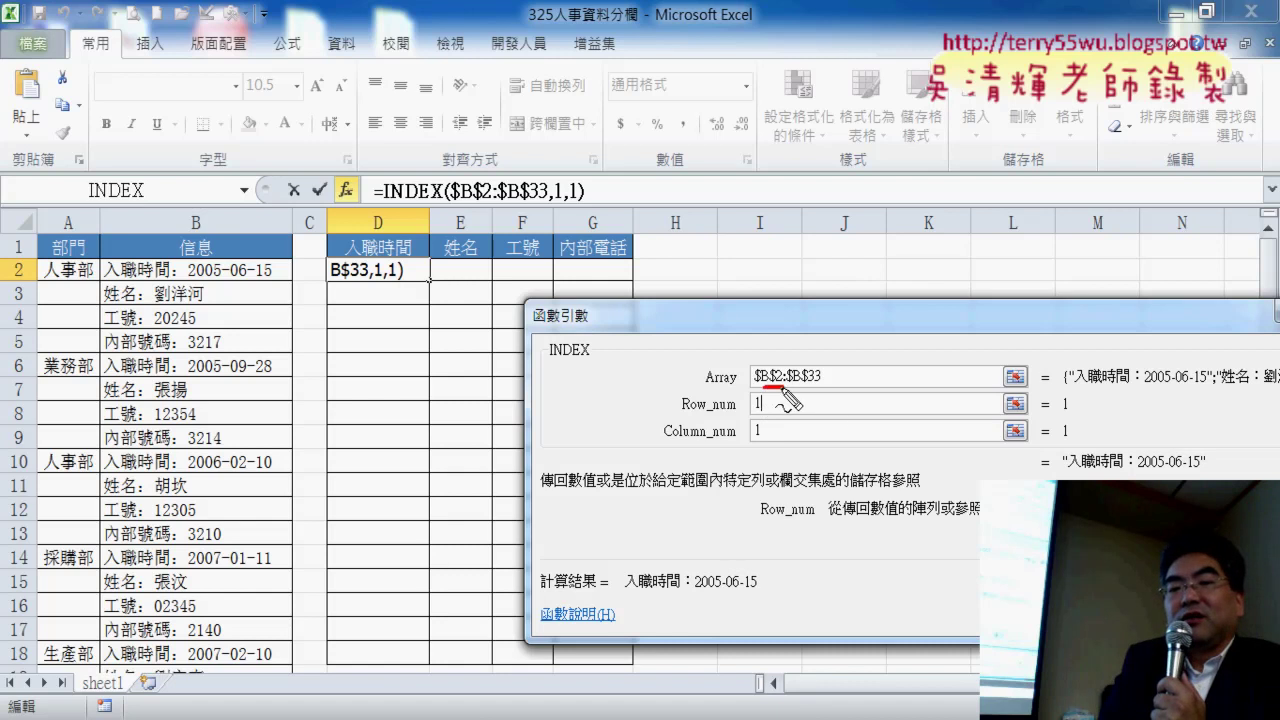
Pen-annotate the array range, the row and column numbers, and number columns 2–4 on screen.
{"action": "left_click_drag", "start_coordinate": [784, 396], "coordinate": [826, 402]}
{"action": "mouse_move", "coordinate": [750, 442]}
{"action": "left_mouse_down"}
{"action": "mouse_move", "coordinate": [774, 447]}
{"action": "mouse_move", "coordinate": [775, 417]}
{"action": "left_mouse_up"}
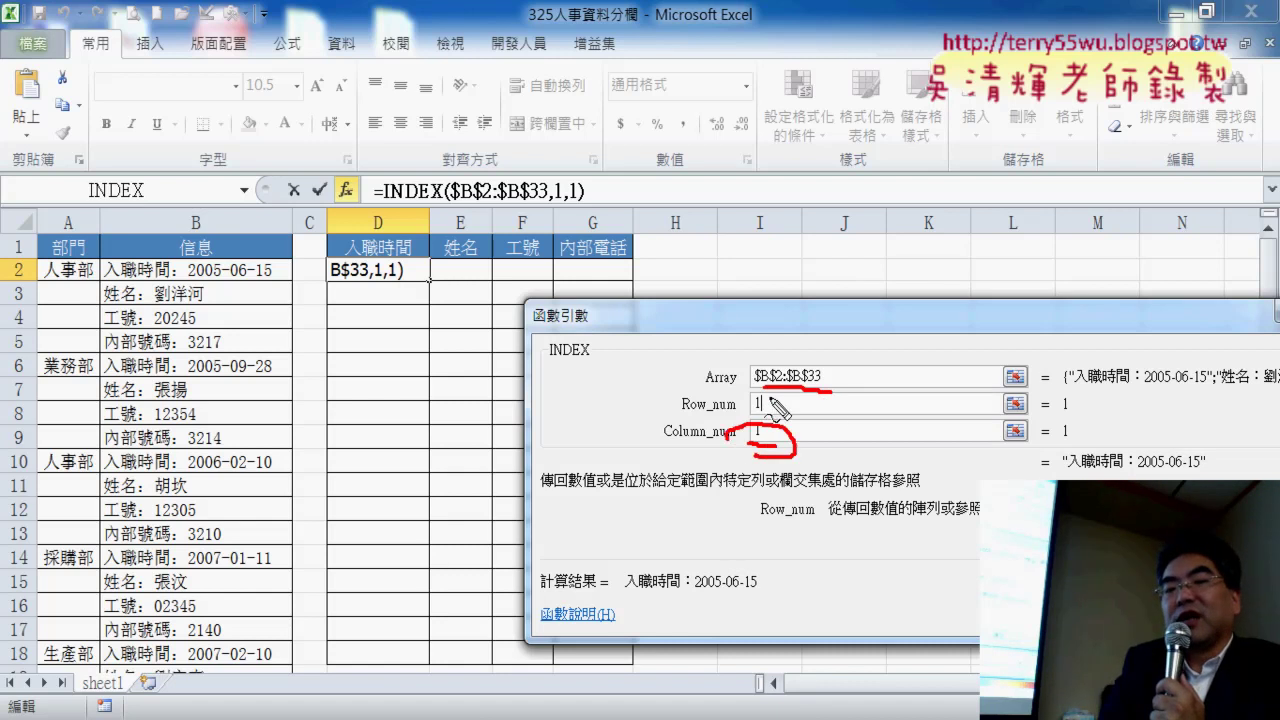
{"action": "left_click_drag", "start_coordinate": [760, 352], "coordinate": [838, 388]}
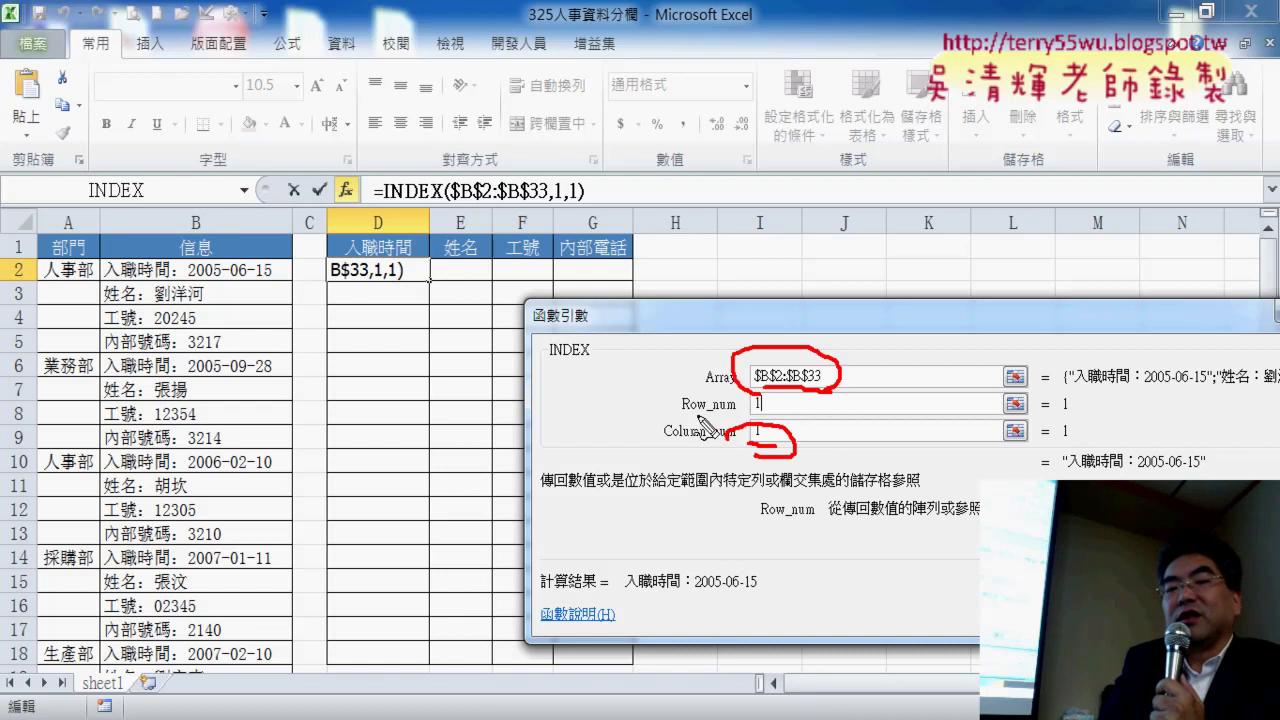
{"action": "left_click_drag", "start_coordinate": [762, 418], "coordinate": [772, 422]}
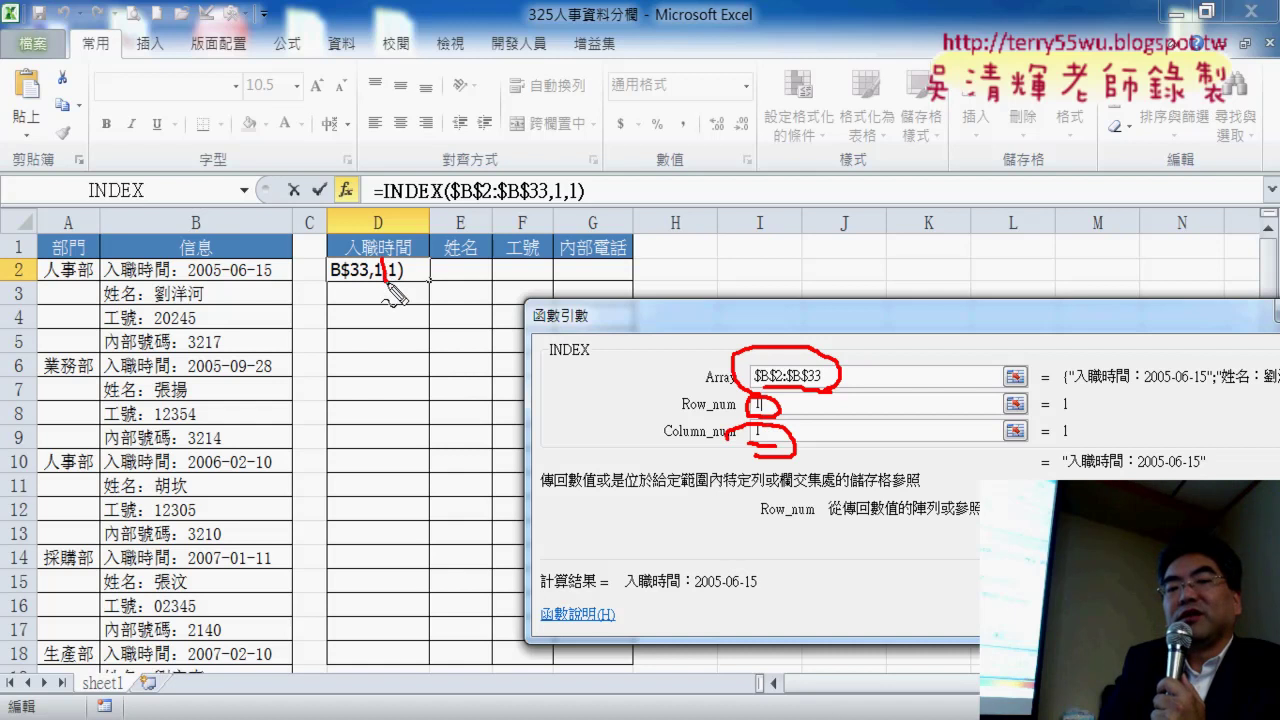
{"action": "left_click_drag", "start_coordinate": [458, 262], "coordinate": [528, 280]}
{"action": "left_click_drag", "start_coordinate": [614, 249], "coordinate": [628, 262]}
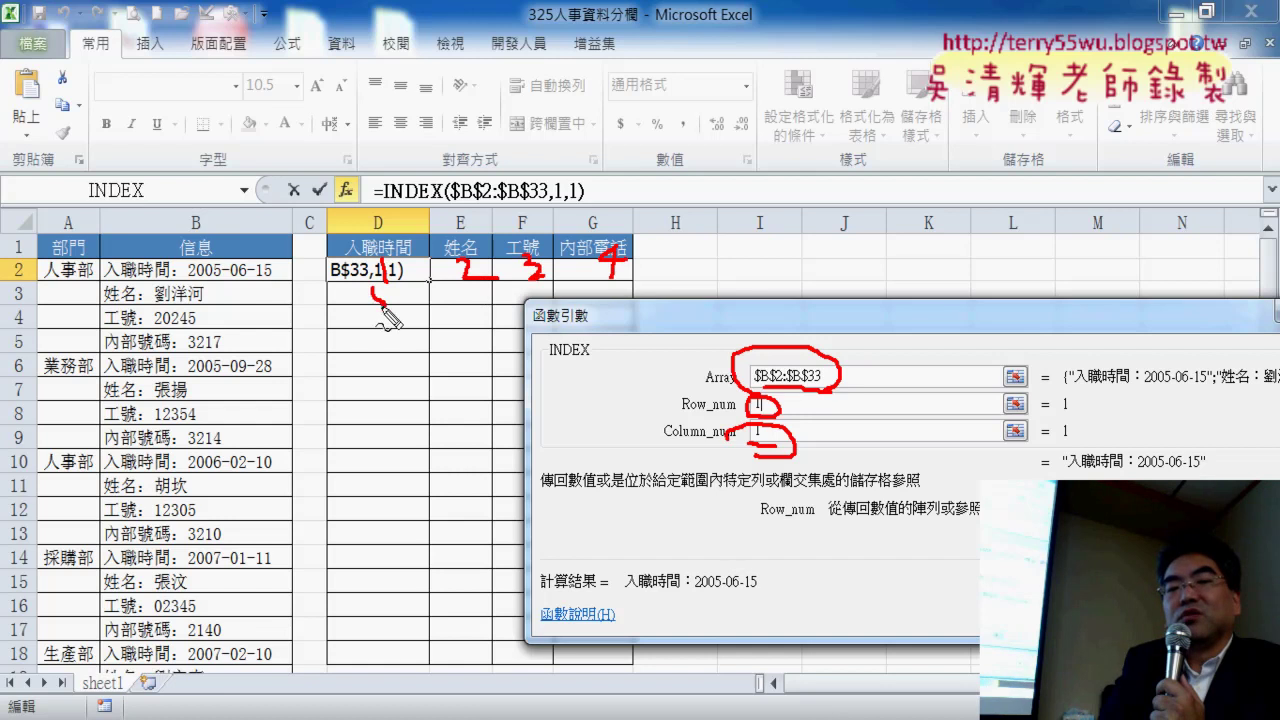
{"action": "left_click_drag", "start_coordinate": [378, 292], "coordinate": [403, 290]}
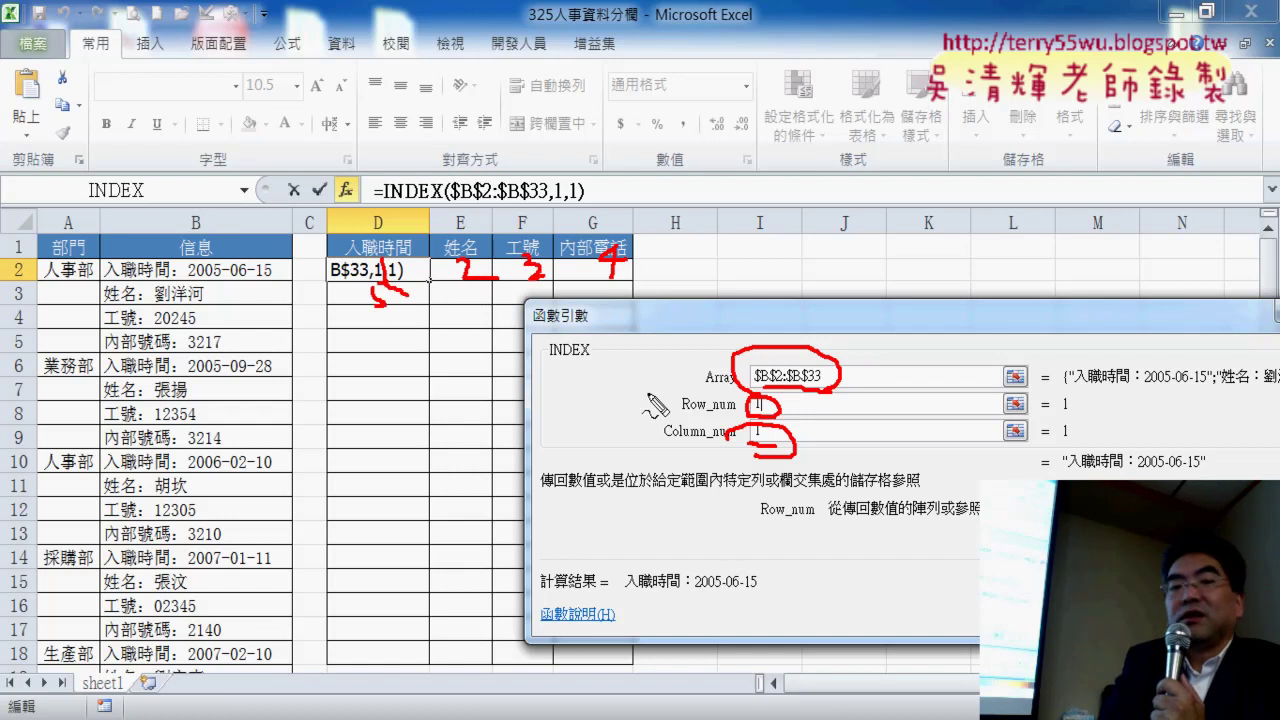
{"action": "left_click_drag", "start_coordinate": [596, 451], "coordinate": [622, 470]}
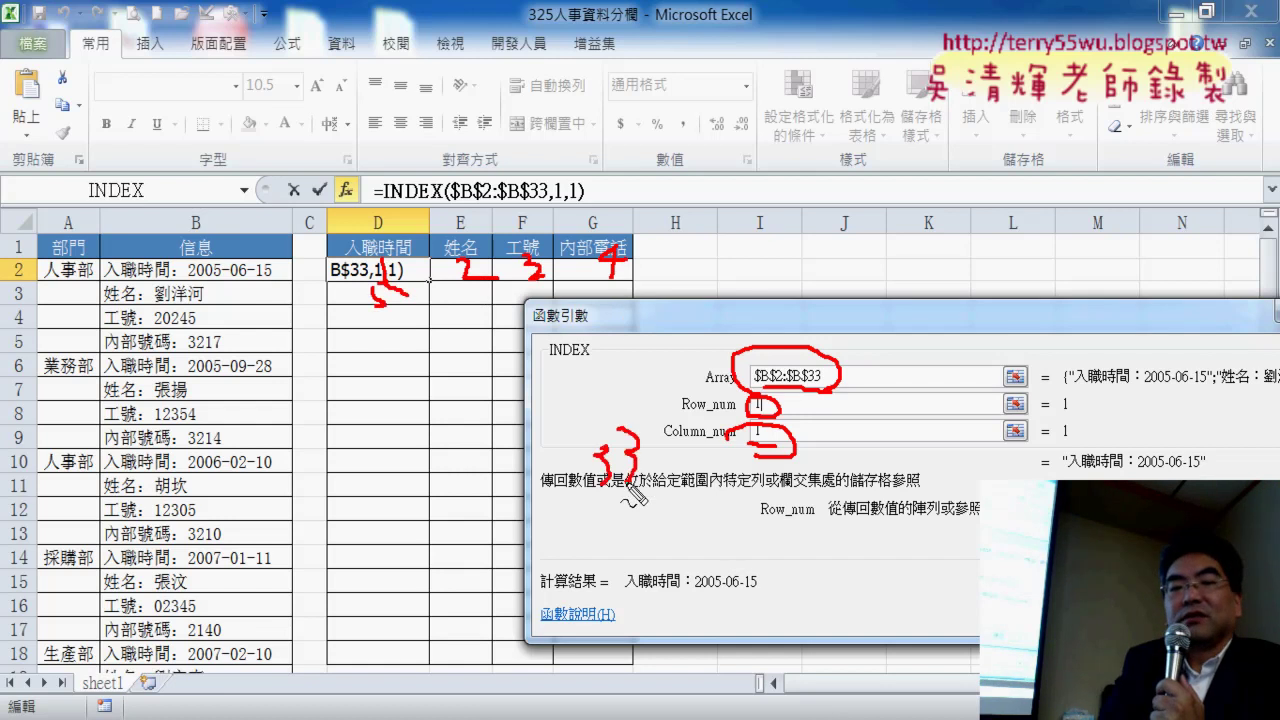
{"action": "left_click_drag", "start_coordinate": [598, 526], "coordinate": [620, 538]}
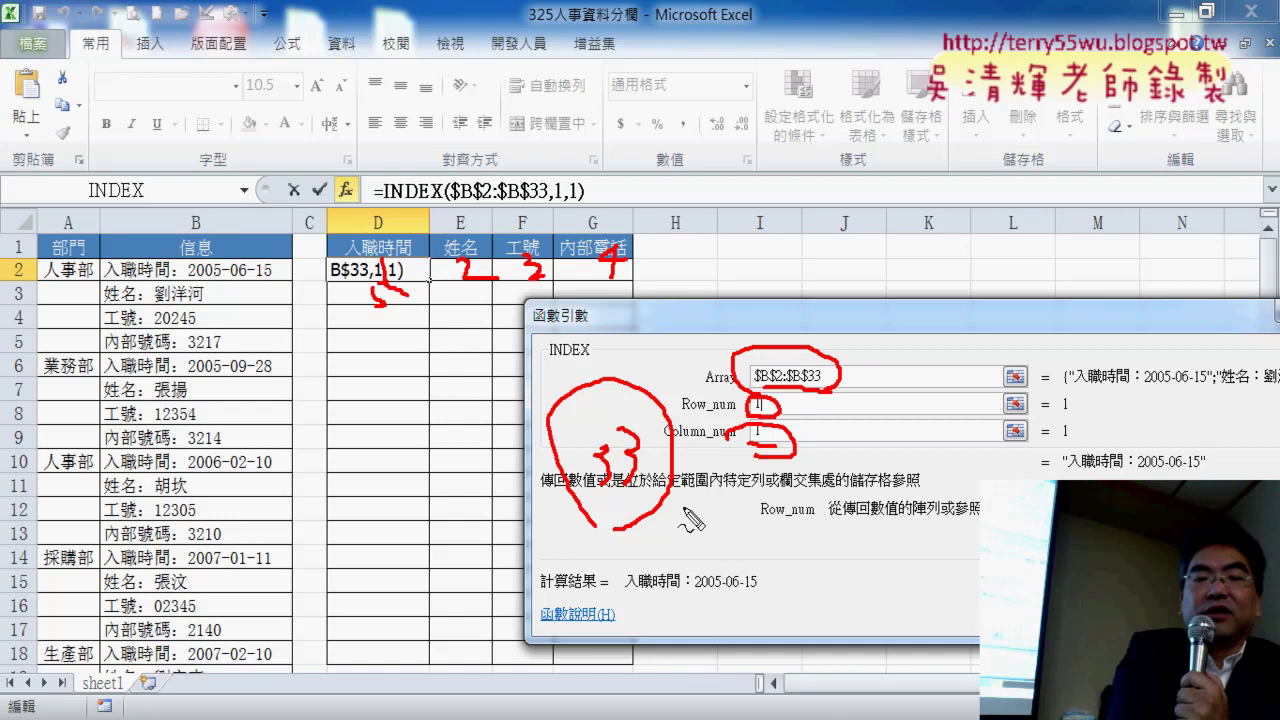
Clear the annotations and cancel the unfinished INDEX formula, leaving D2 empty.
{"action": "key", "text": "Escape"}
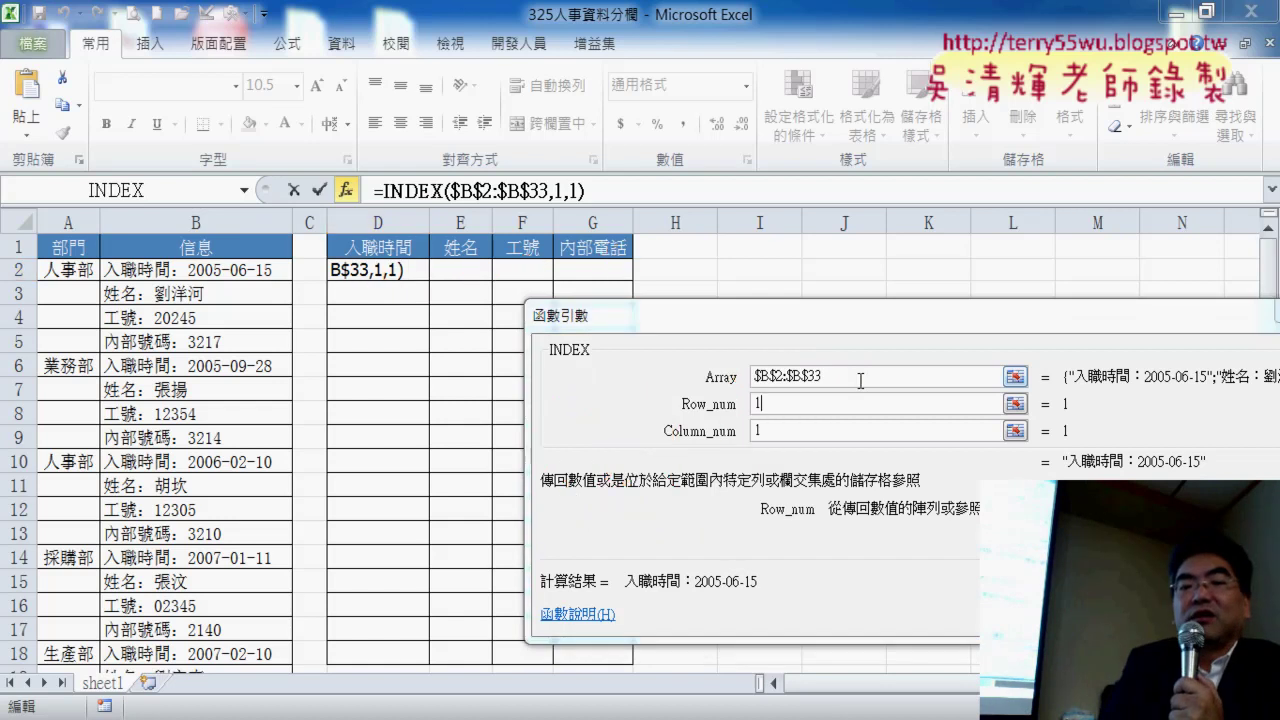
{"action": "left_click_drag", "start_coordinate": [790, 397], "coordinate": [748, 403]}
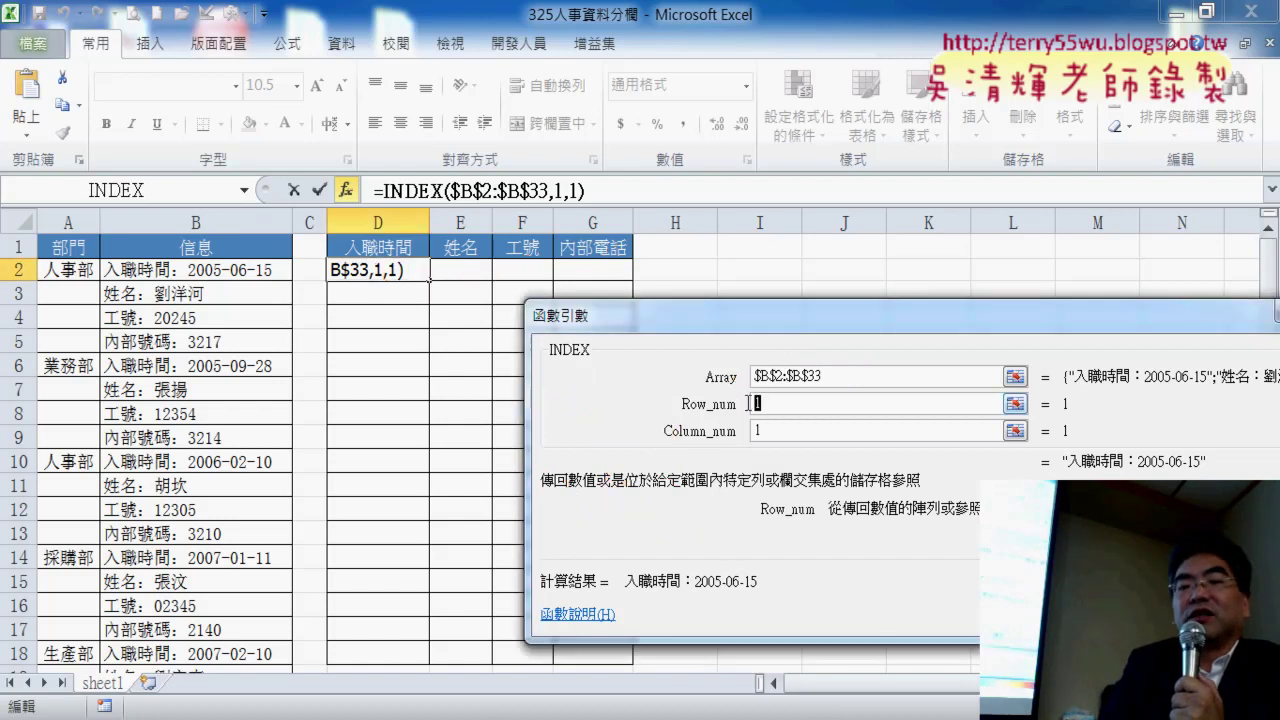
{"action": "key", "text": "Escape"}
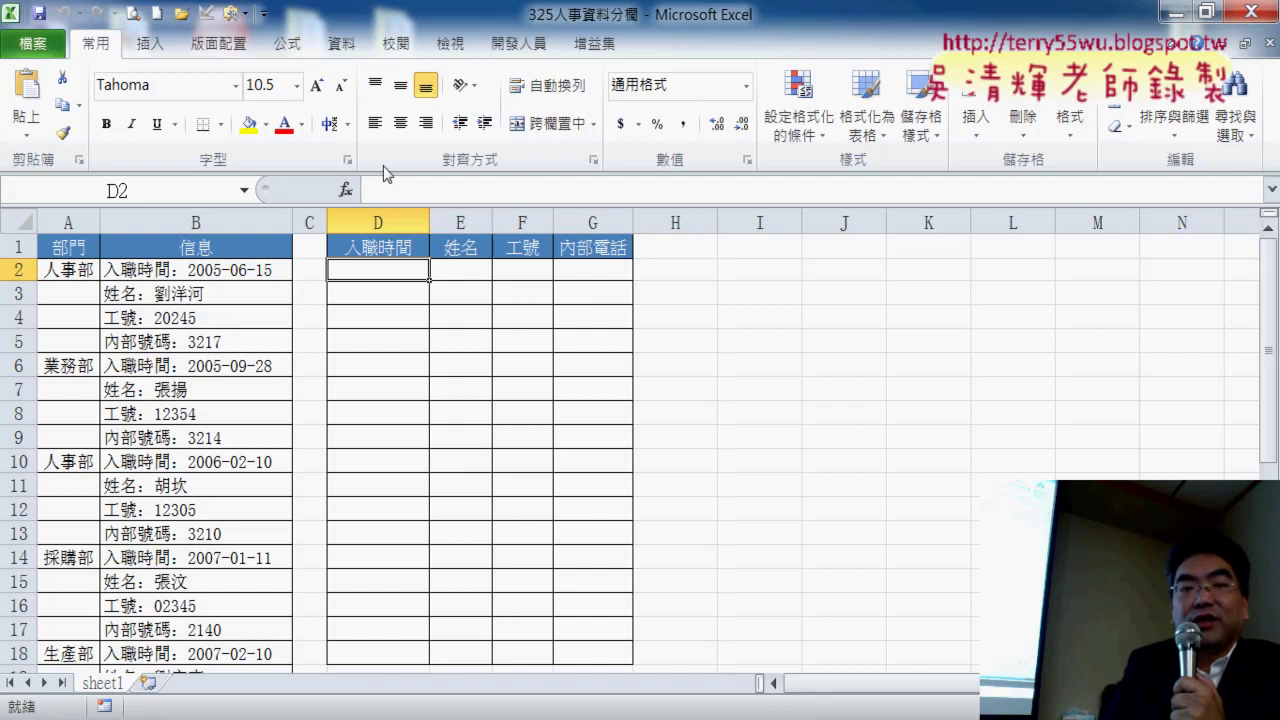
Enter =COLUMN()-3 in D2 so it displays 1.
{"action": "left_click", "coordinate": [345, 190]}
{"action": "left_click_drag", "start_coordinate": [943, 280], "coordinate": [949, 92]}
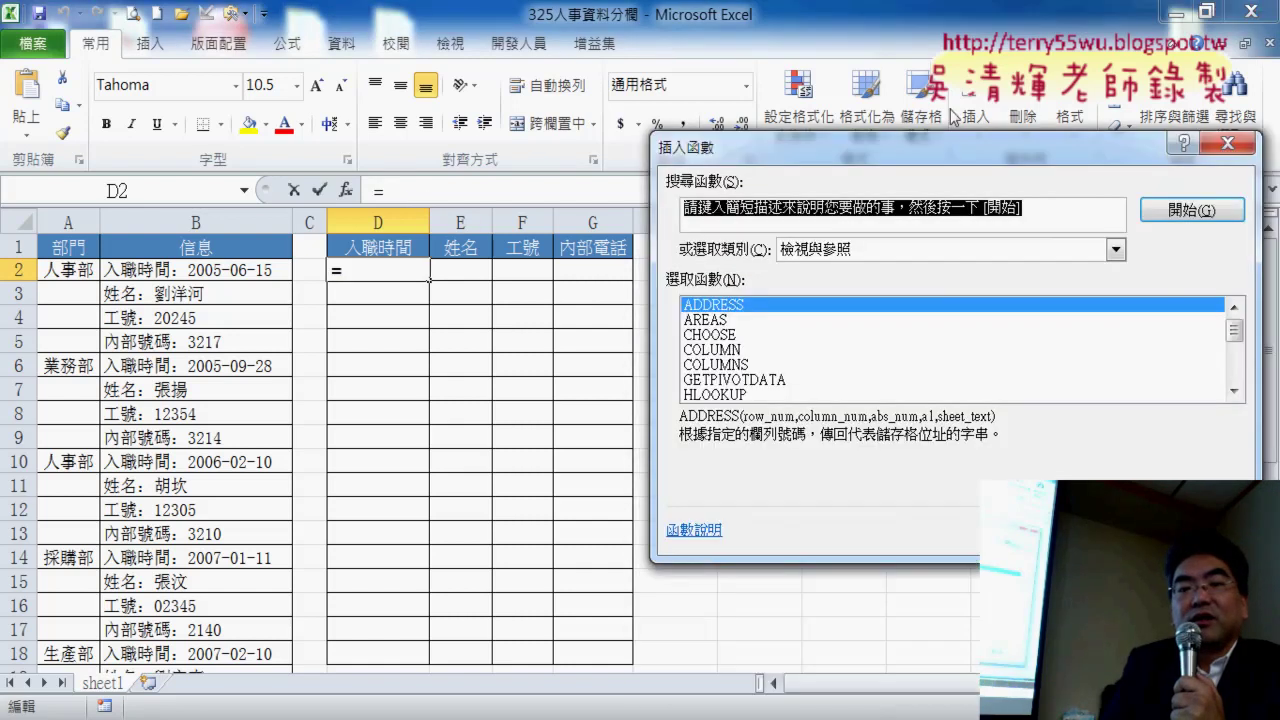
{"action": "mouse_move", "coordinate": [1230, 268]}
{"action": "left_mouse_down"}
{"action": "mouse_move", "coordinate": [1231, 298]}
{"action": "mouse_move", "coordinate": [1230, 268]}
{"action": "left_mouse_up"}
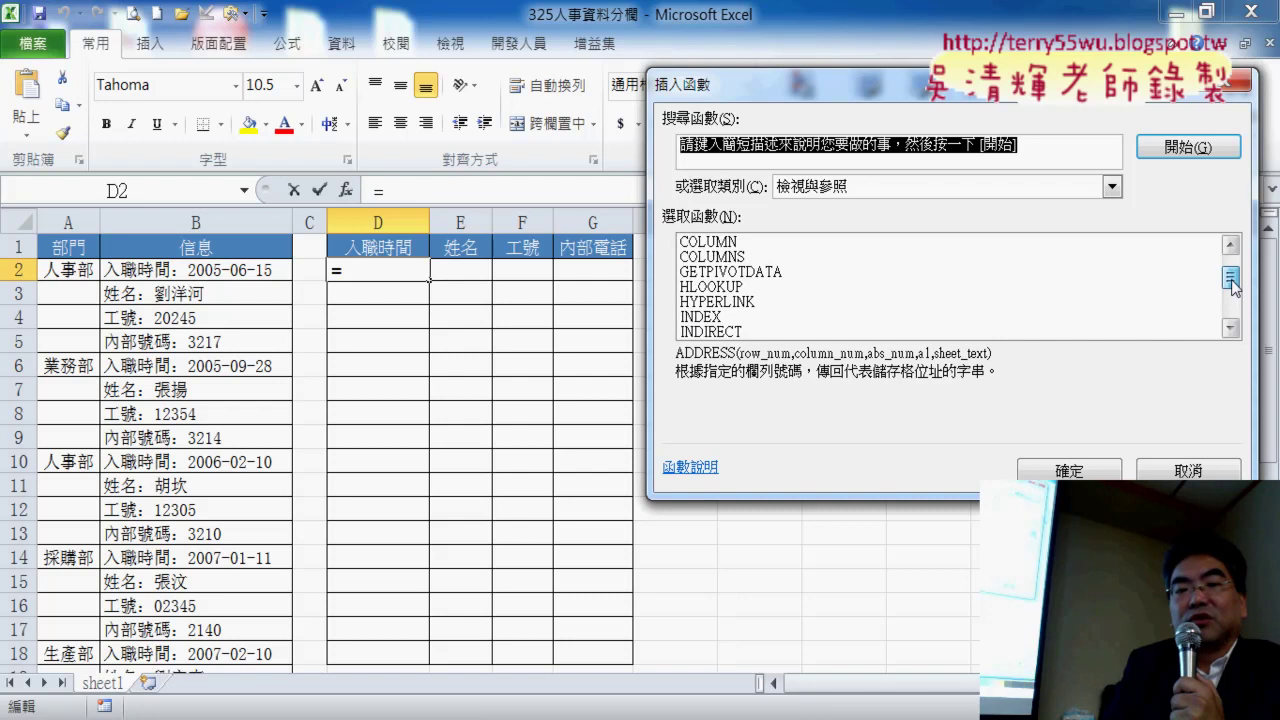
{"action": "left_click", "coordinate": [758, 257]}
{"action": "double_click", "coordinate": [760, 271]}
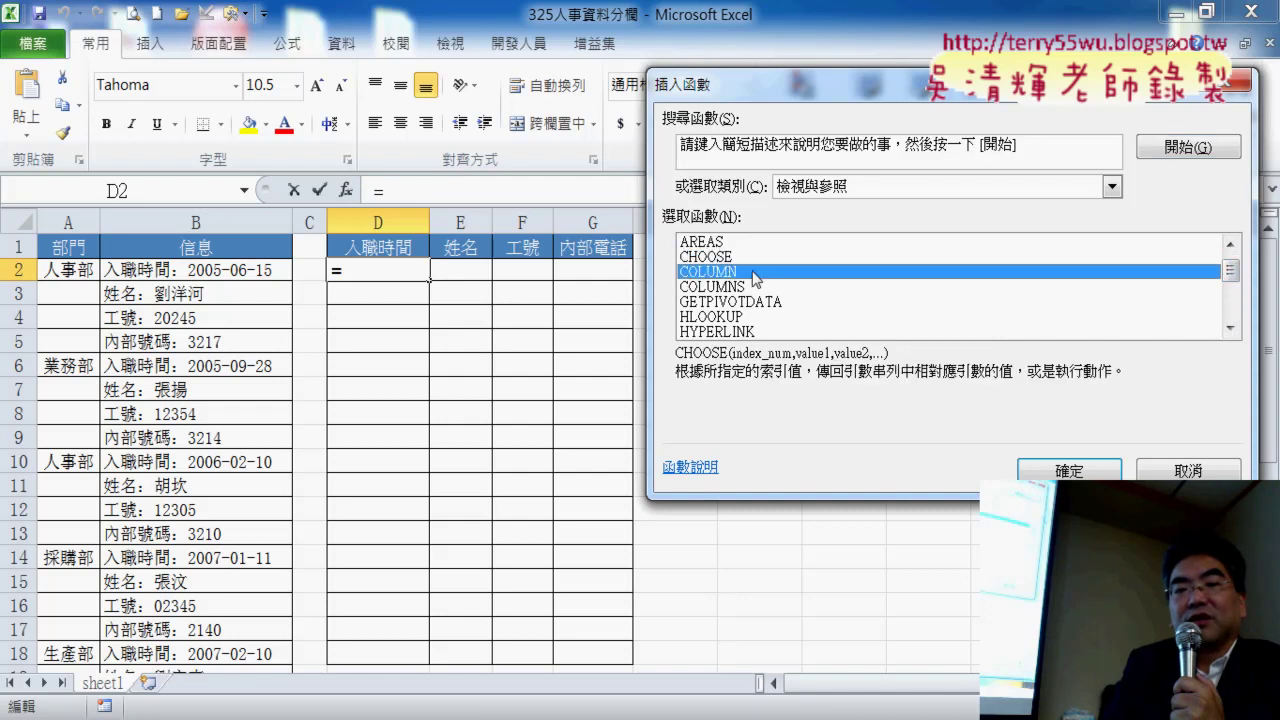
{"action": "left_click", "coordinate": [1097, 392]}
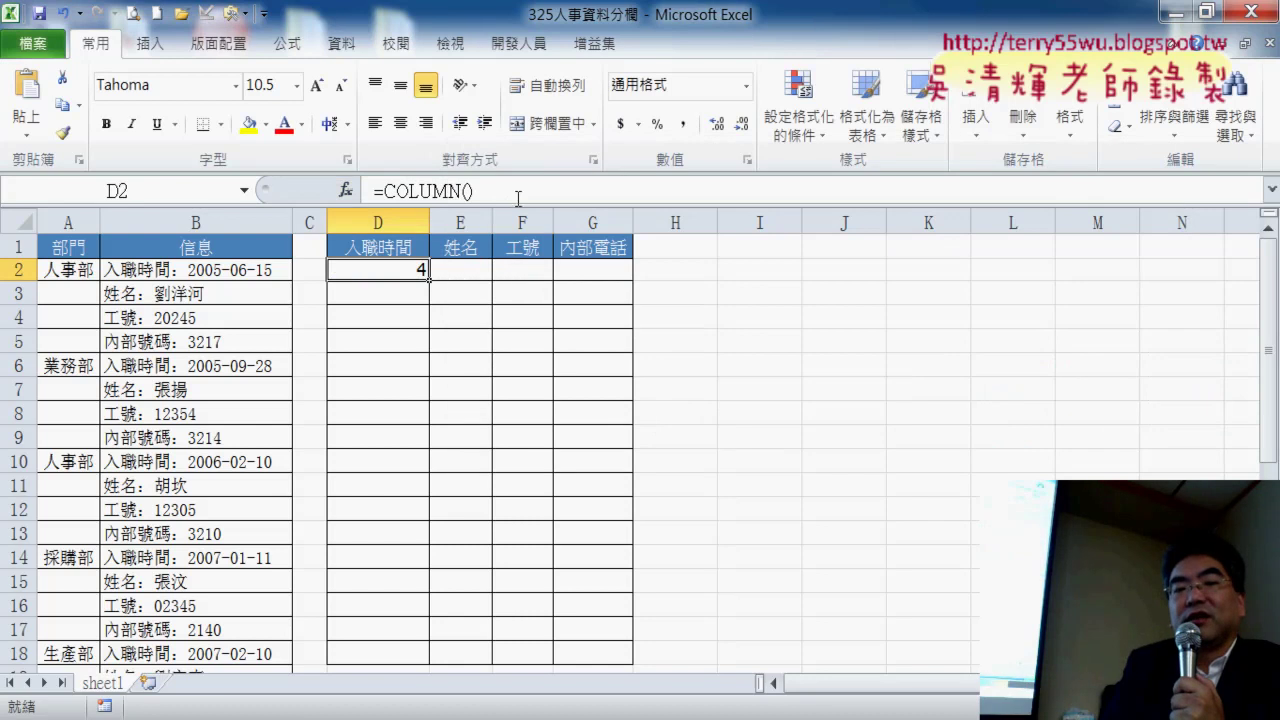
{"action": "left_click", "coordinate": [576, 190]}
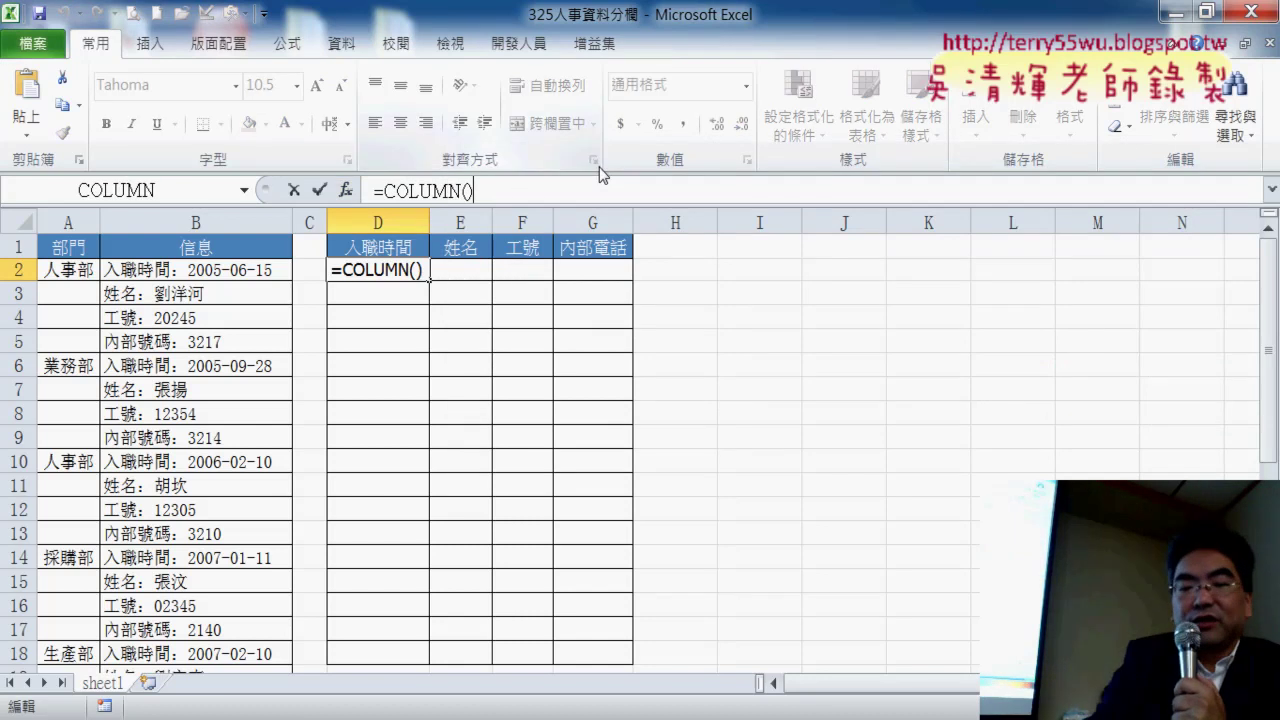
{"action": "type", "text": "-3"}
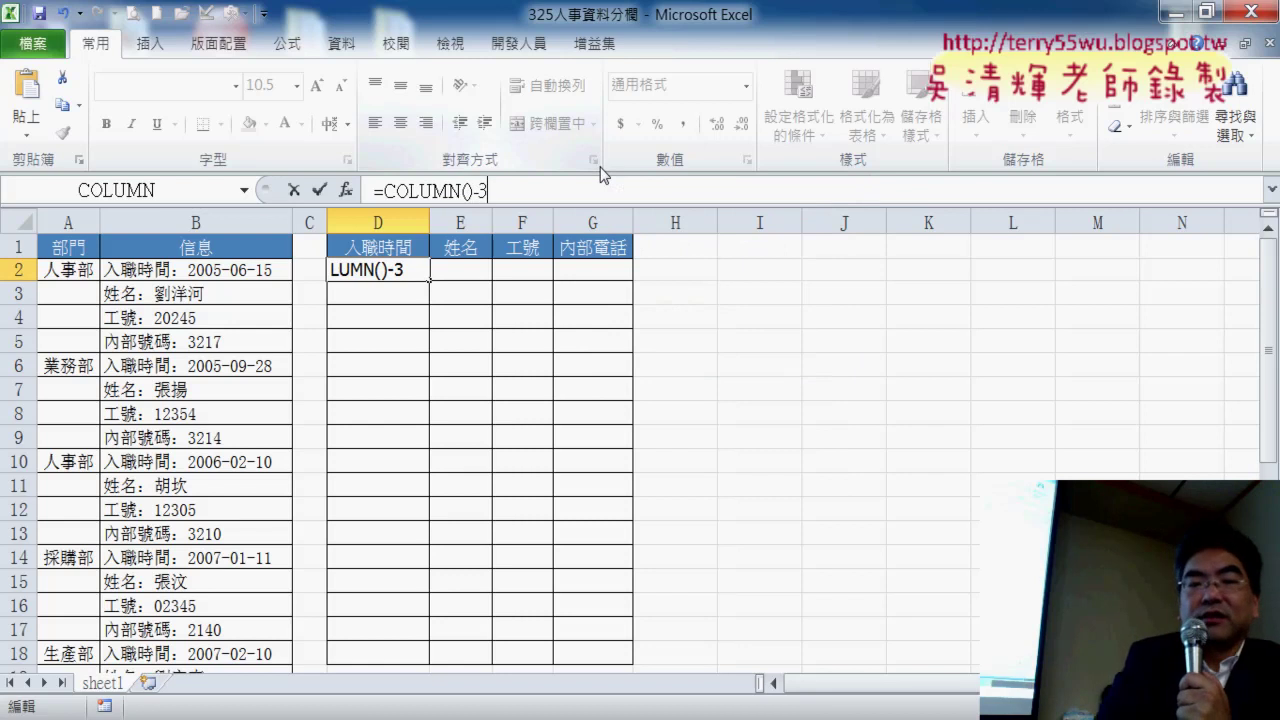
{"action": "left_click", "coordinate": [319, 189]}
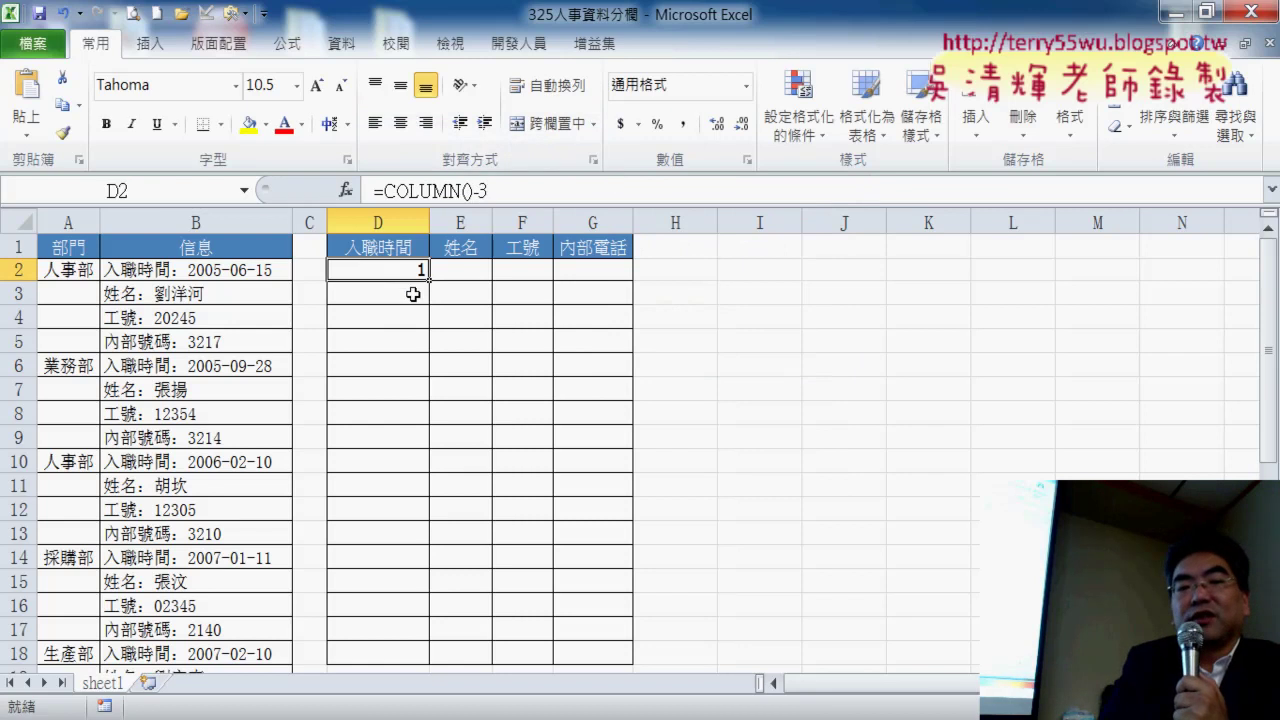
Fill the =COLUMN()-3 formula across to G2 and down to row 9.
{"action": "left_click_drag", "start_coordinate": [430, 281], "coordinate": [622, 281]}
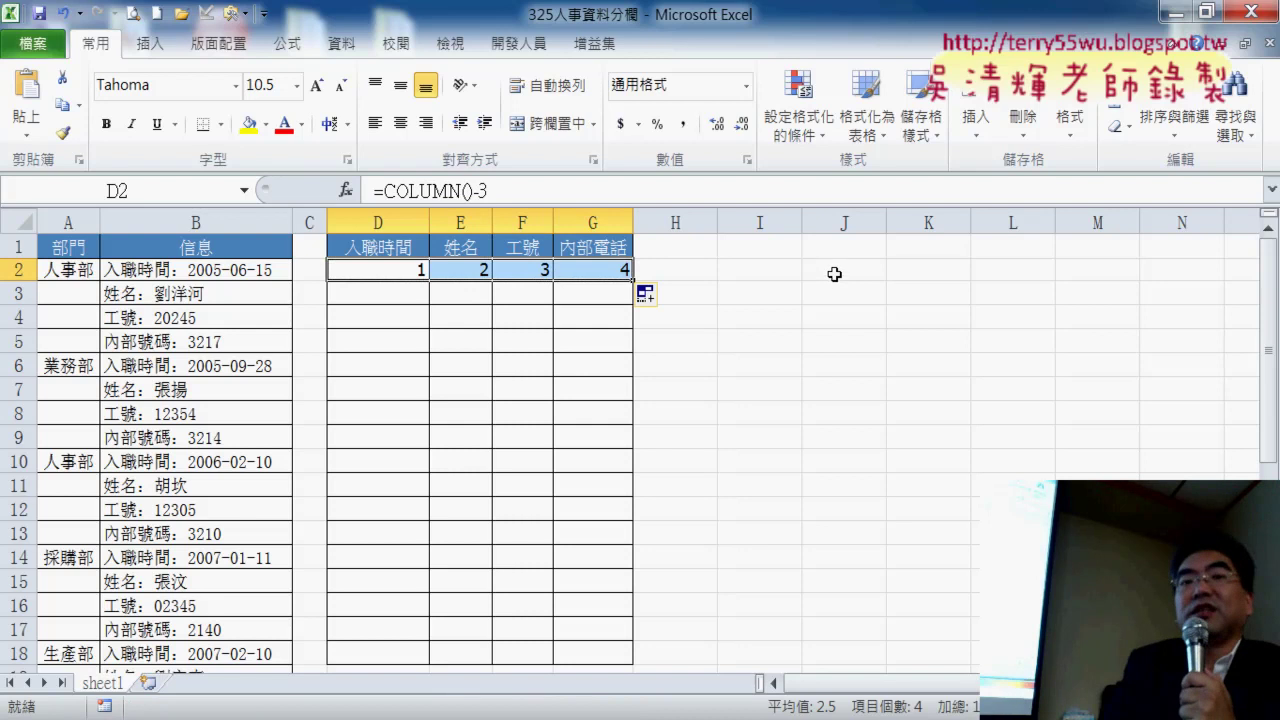
{"action": "left_click_drag", "start_coordinate": [632, 281], "coordinate": [632, 447]}
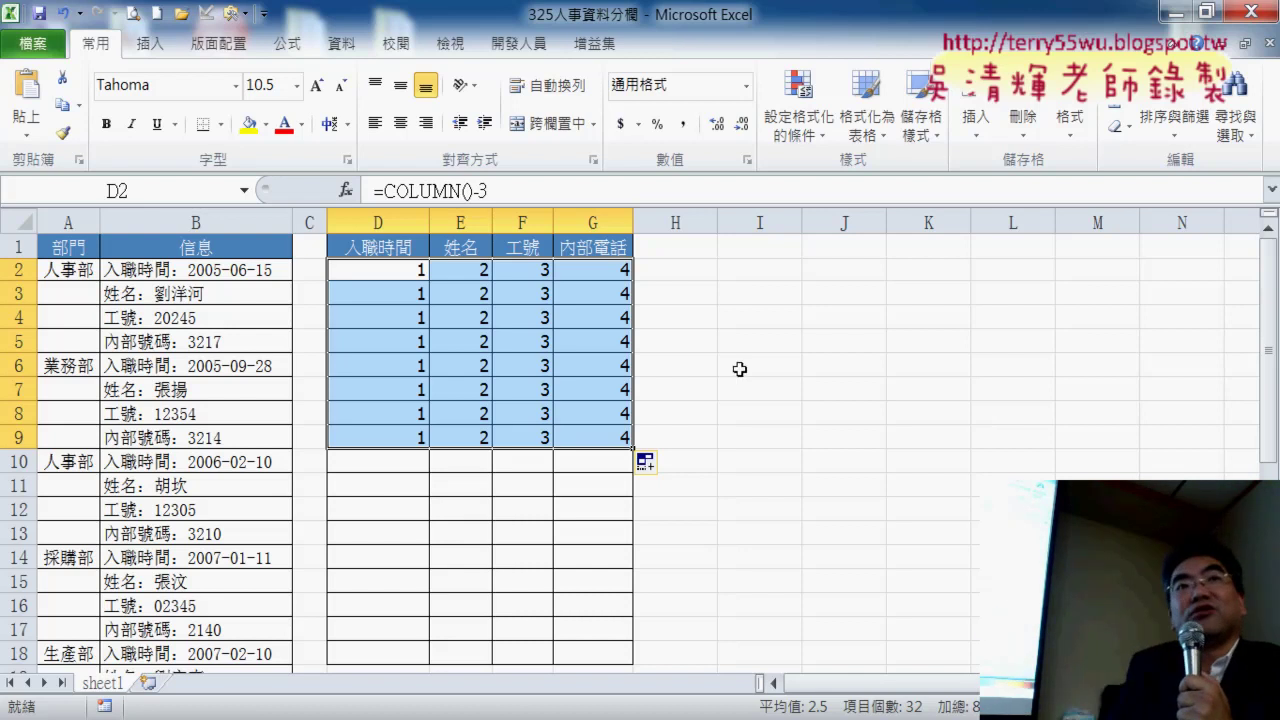
{"action": "left_click", "coordinate": [389, 270]}
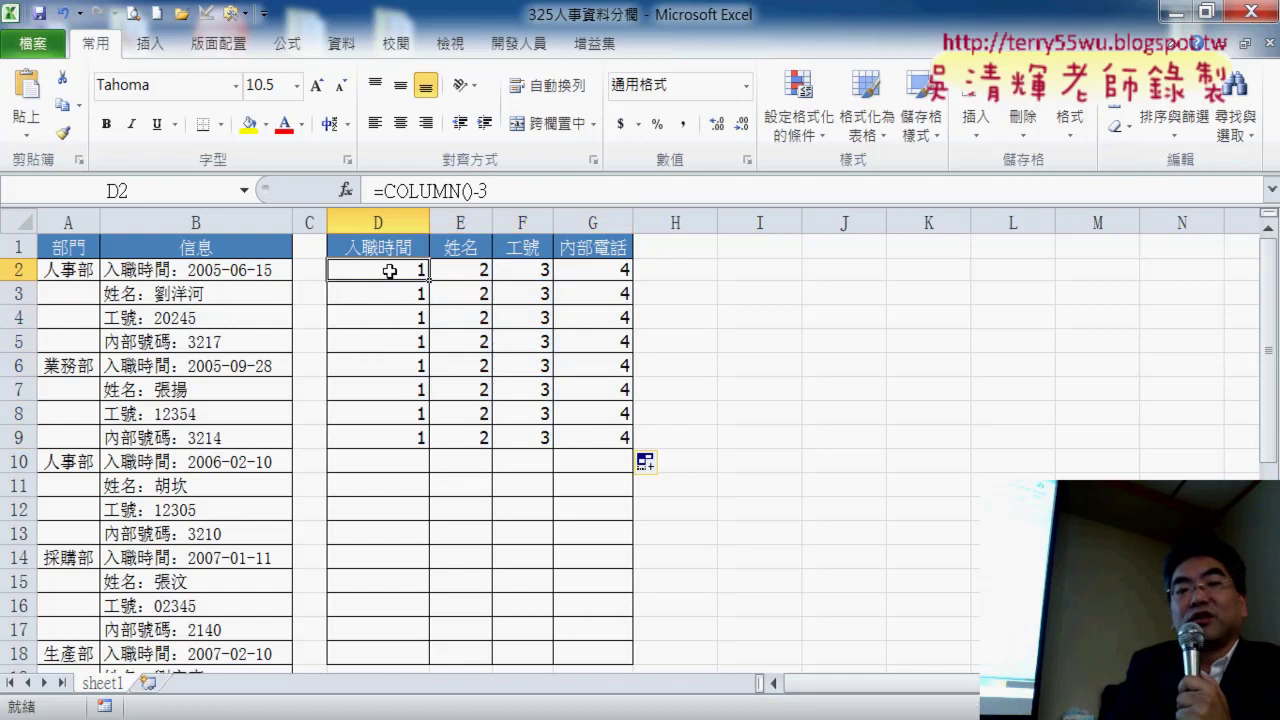
Append +(ROW()-2)*4 to D2's formula in the formula bar.
{"action": "left_click", "coordinate": [542, 192]}
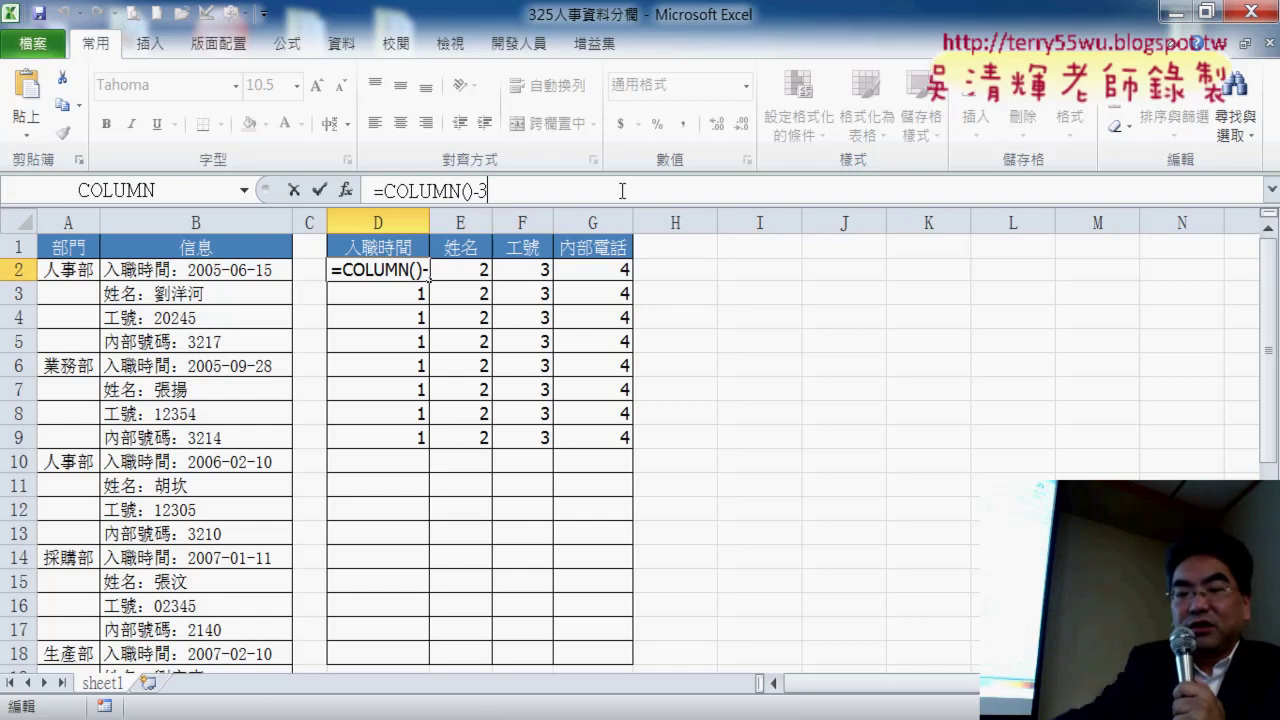
{"action": "type", "text": "+("}
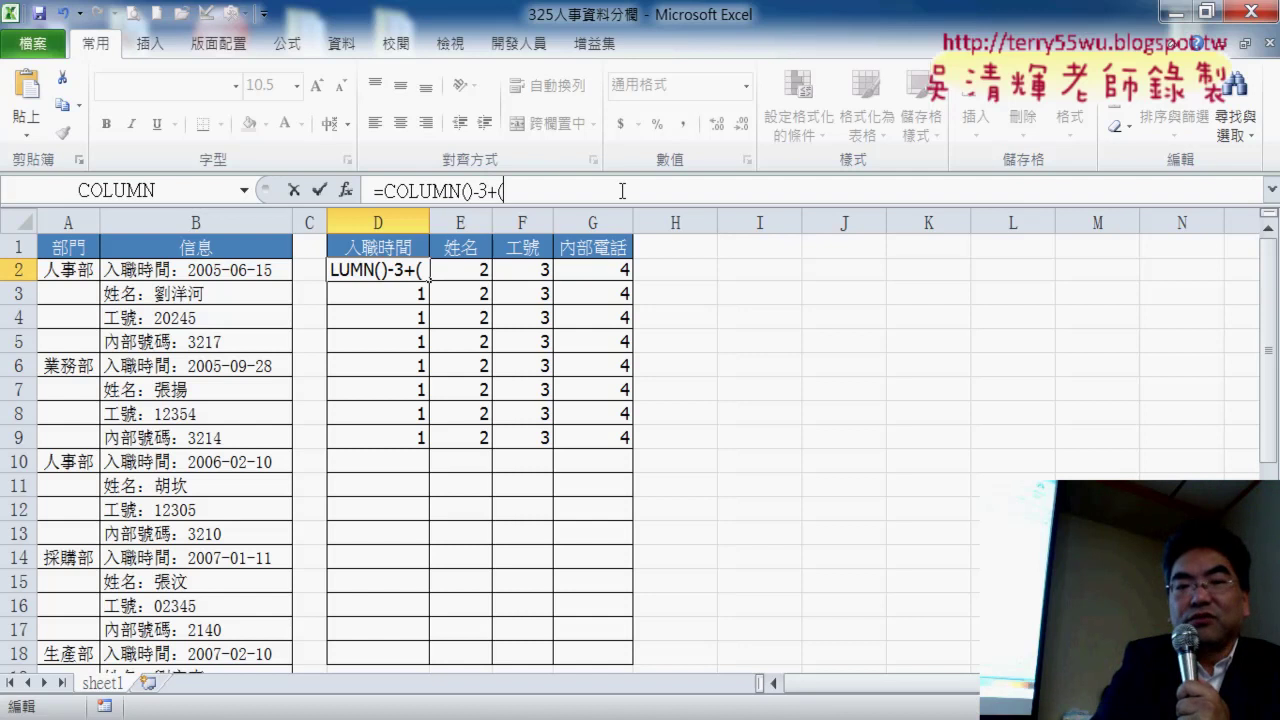
{"action": "type", "text": "row"}
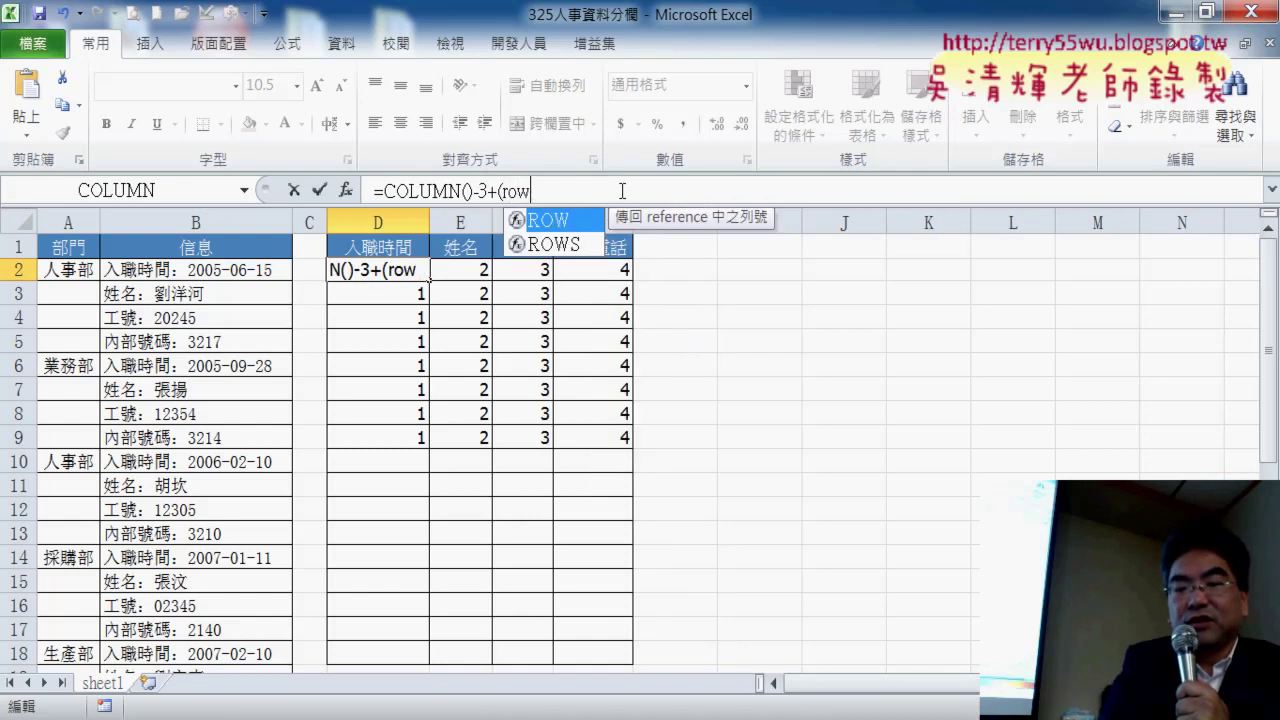
{"action": "type", "text": "()"}
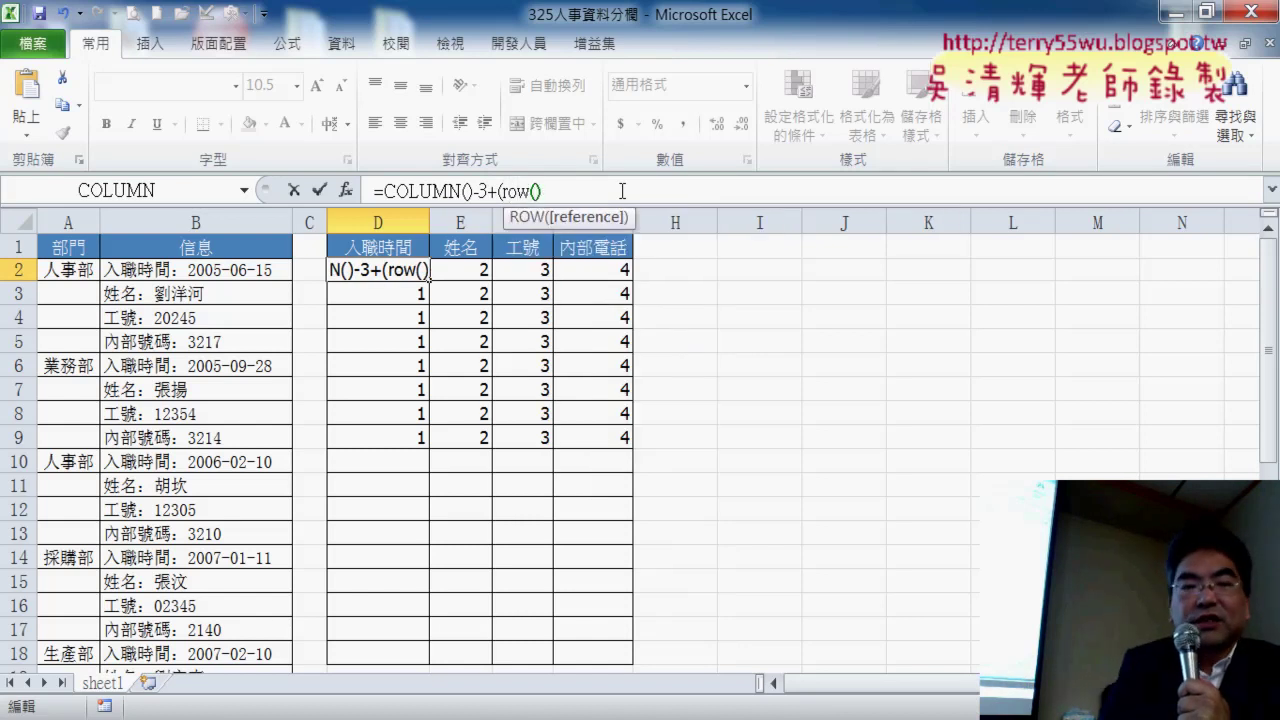
{"action": "type", "text": "-2"}
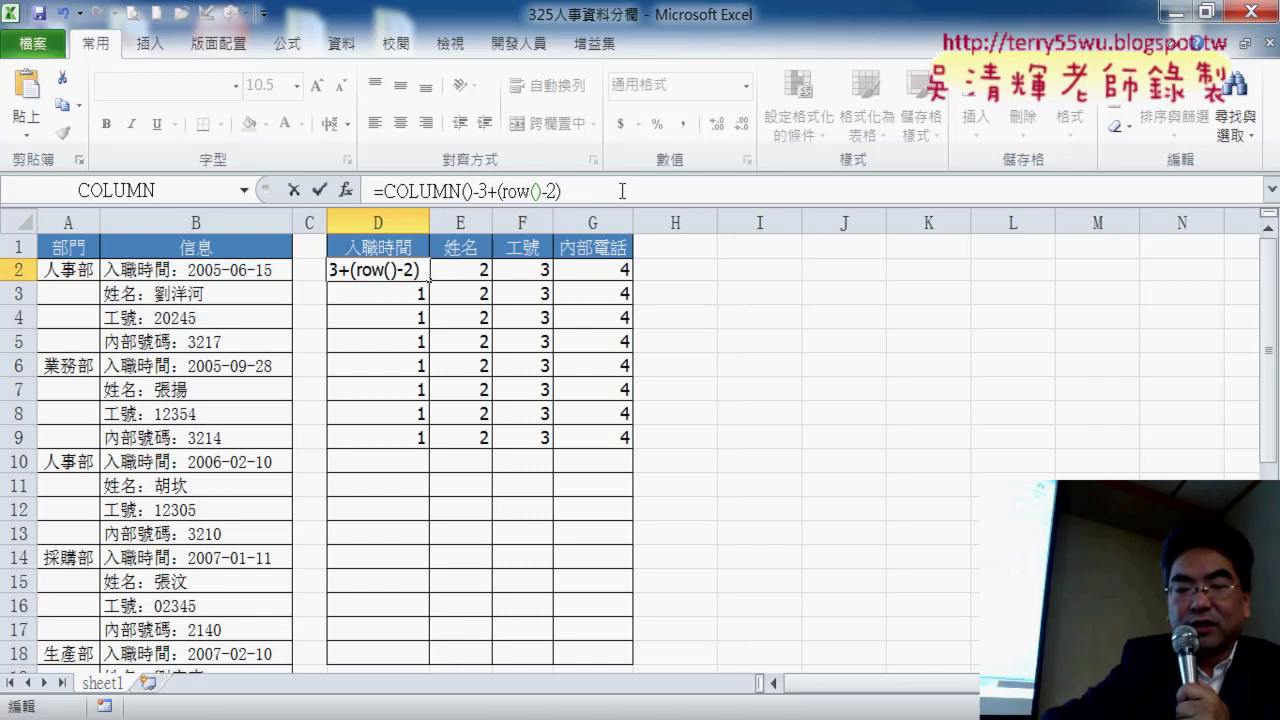
{"action": "type", "text": "4"}
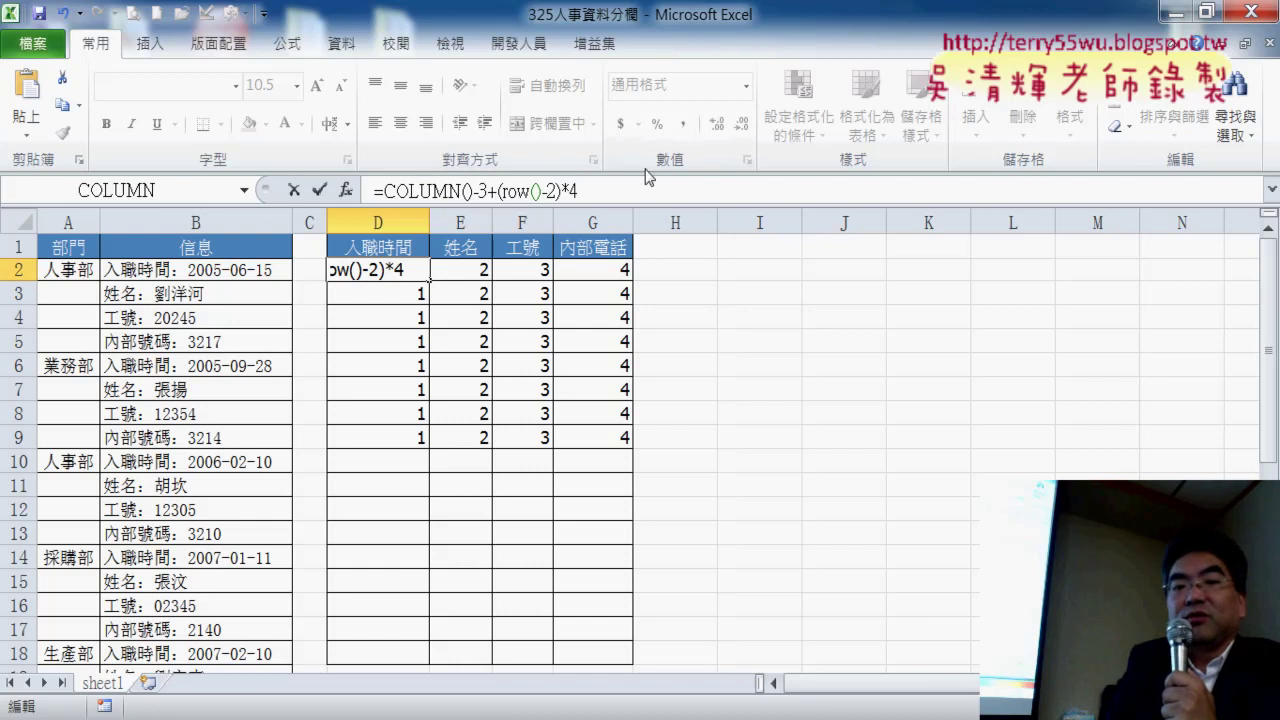
{"action": "left_click_drag", "start_coordinate": [499, 190], "coordinate": [591, 187]}
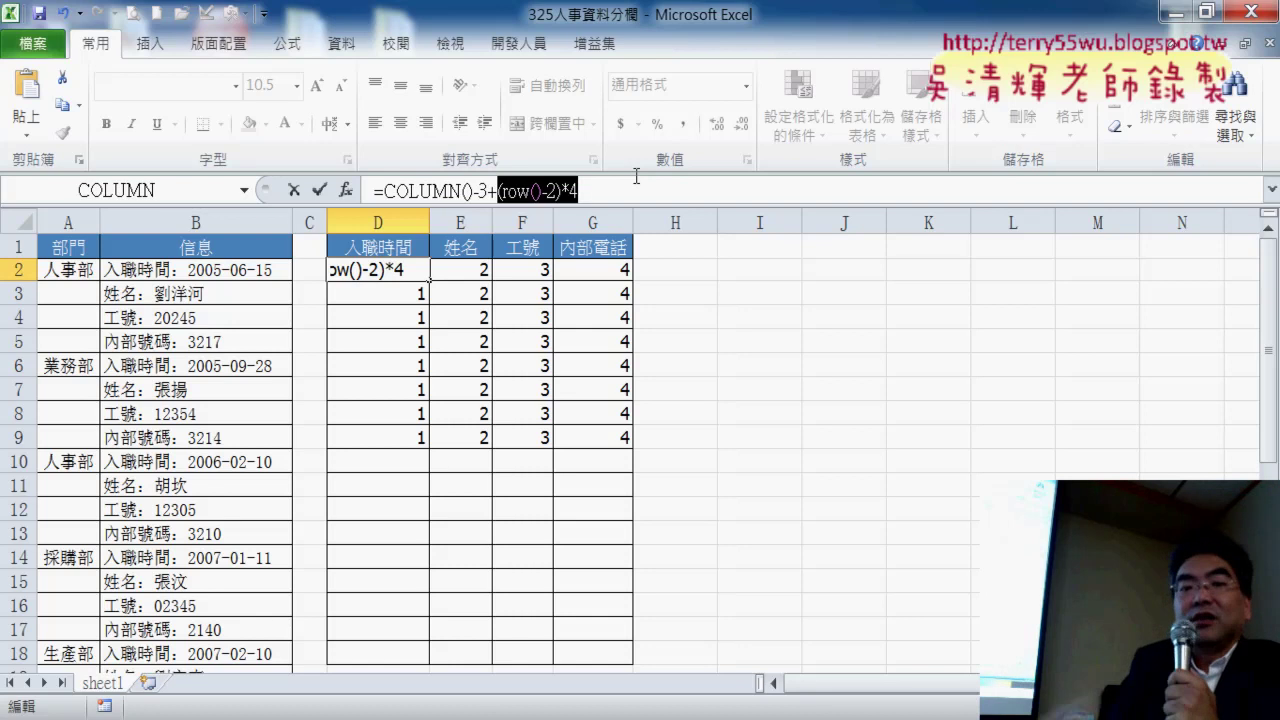
Commit =COLUMN()-3+(ROW()-2)*4 and fill it across D2:G9 to count 1 through 32.
{"action": "key", "text": "ctrl+Return"}
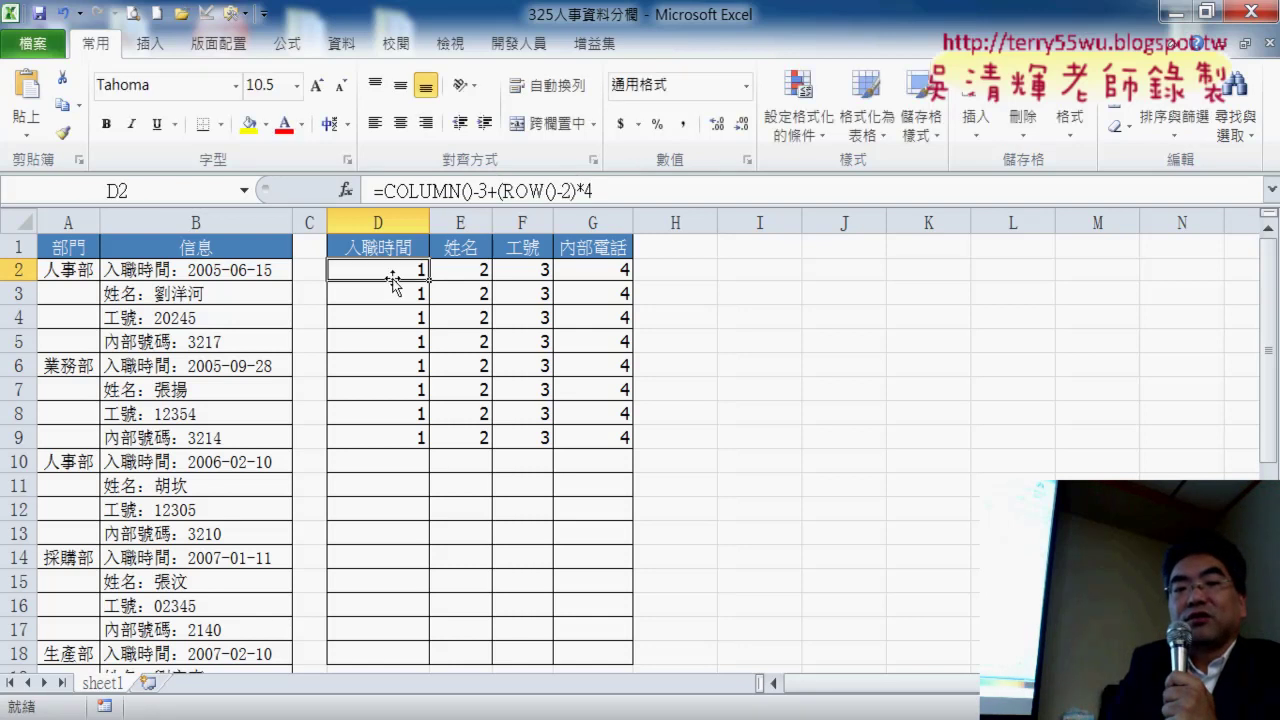
{"action": "left_click_drag", "start_coordinate": [428, 282], "coordinate": [628, 283]}
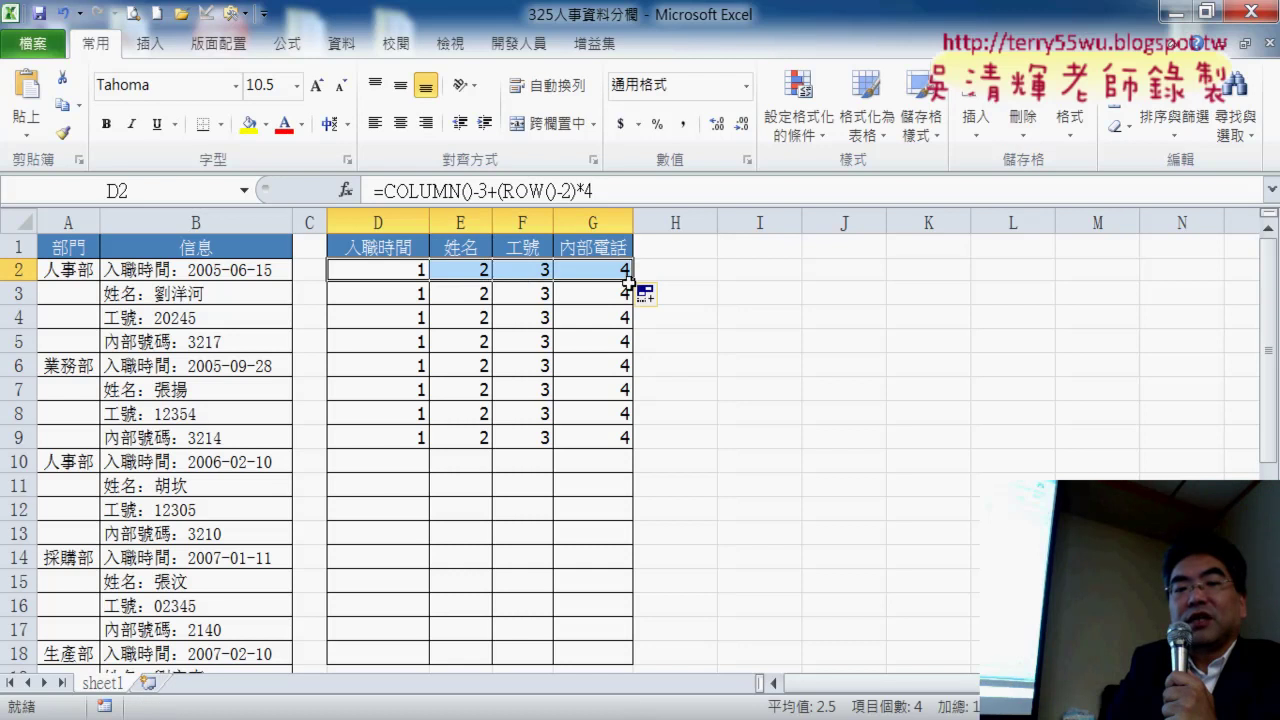
{"action": "left_click_drag", "start_coordinate": [633, 283], "coordinate": [632, 445]}
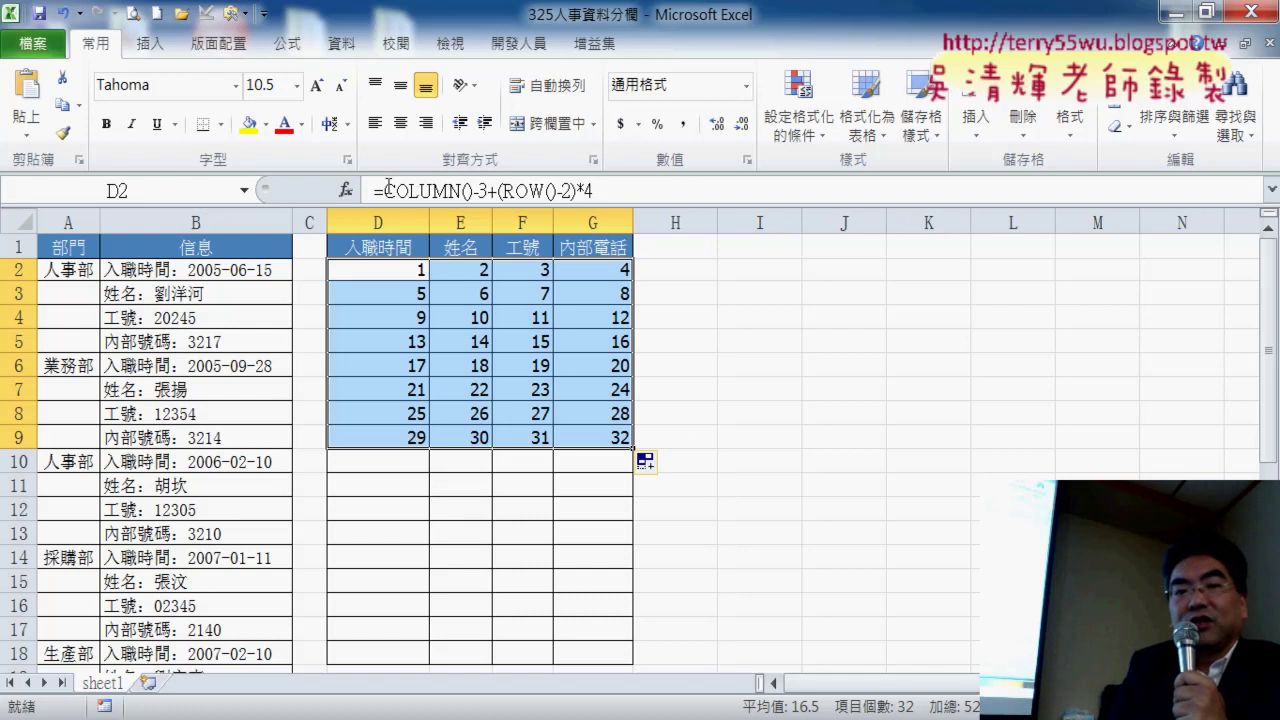
{"action": "left_click_drag", "start_coordinate": [386, 190], "coordinate": [591, 192]}
Cut the position formula out of D2's formula bar, leaving only the equals sign.
{"action": "right_click", "coordinate": [591, 194]}
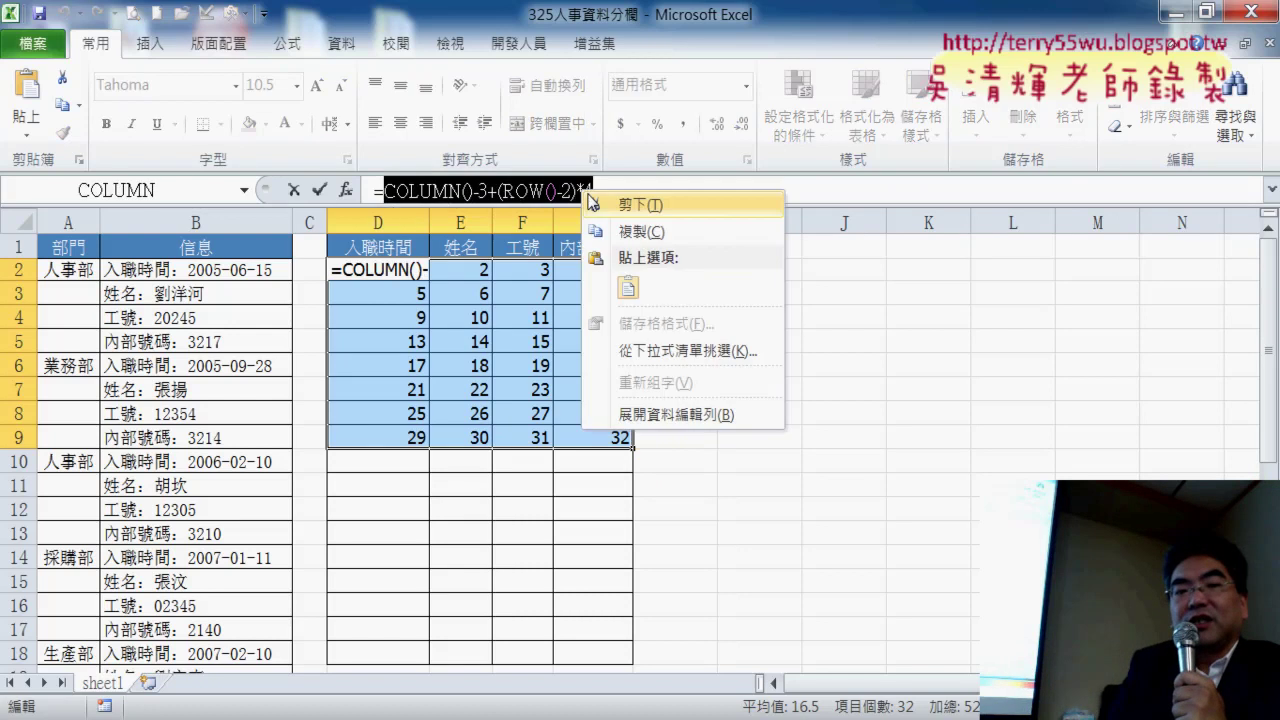
{"action": "left_click", "coordinate": [620, 204]}
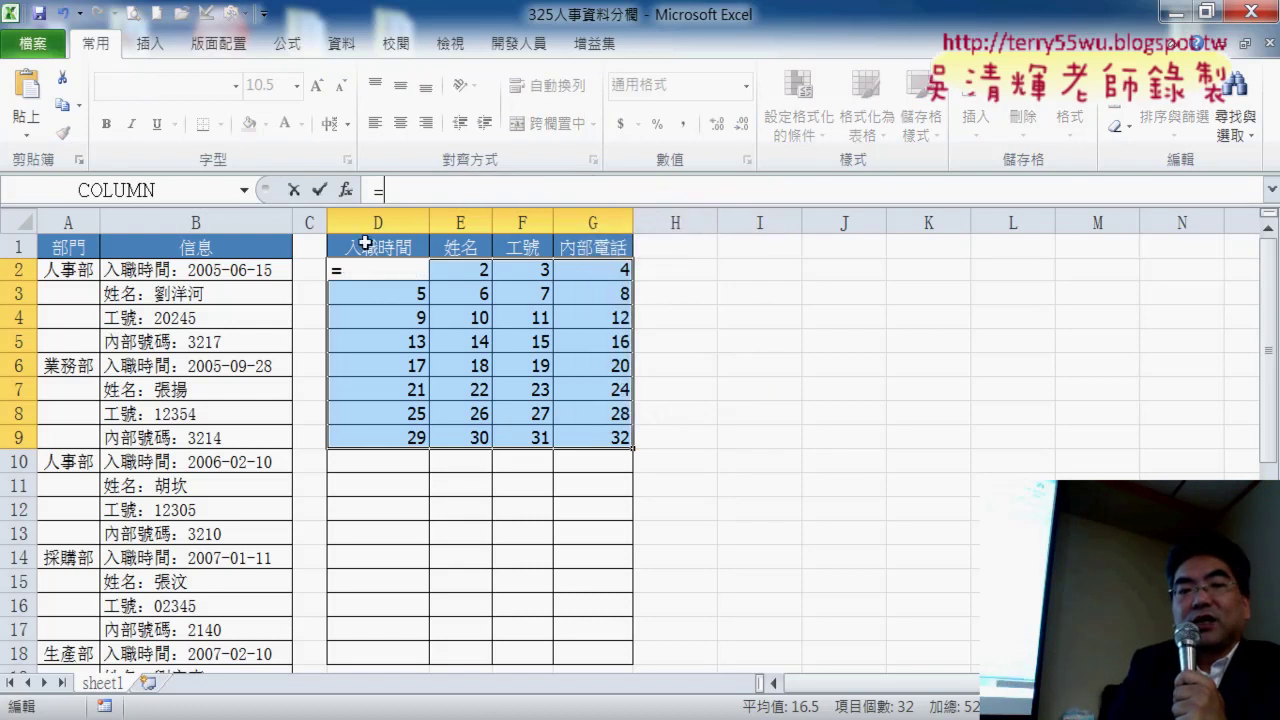
{"action": "left_click", "coordinate": [294, 189]}
{"action": "left_click", "coordinate": [404, 260]}
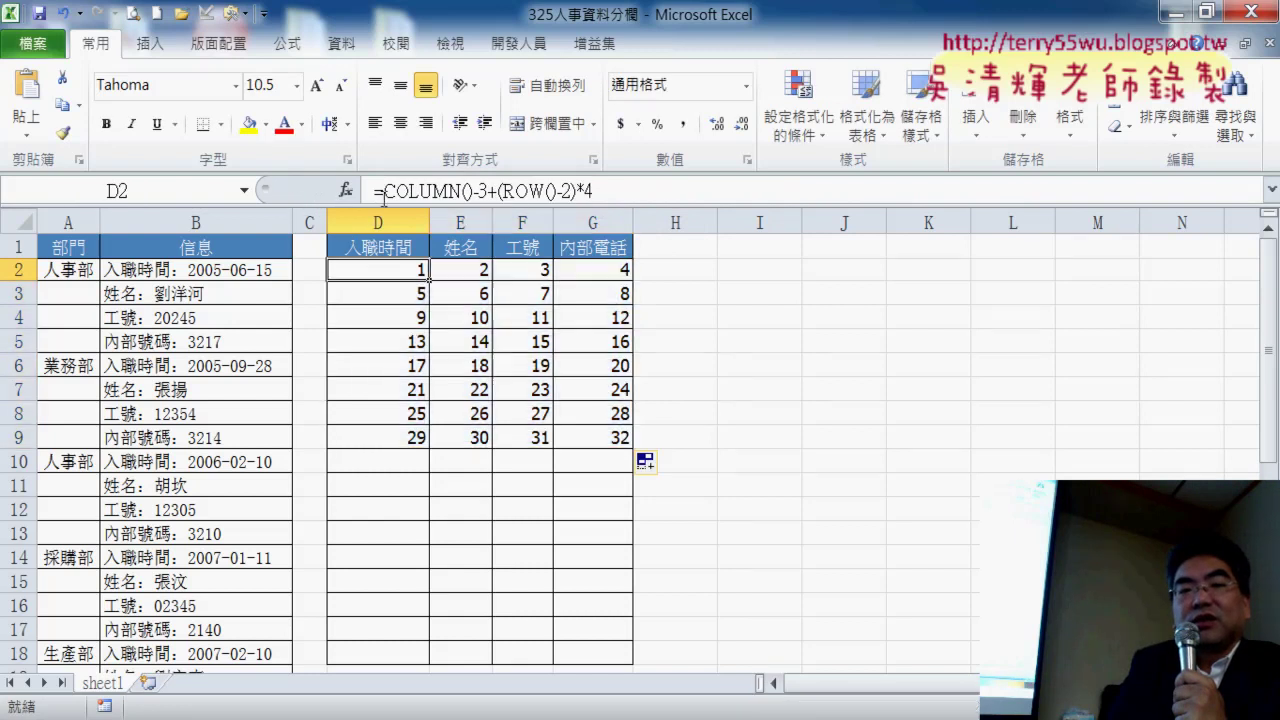
{"action": "left_click_drag", "start_coordinate": [384, 192], "coordinate": [592, 192]}
{"action": "right_click", "coordinate": [560, 194]}
{"action": "left_click", "coordinate": [605, 206]}
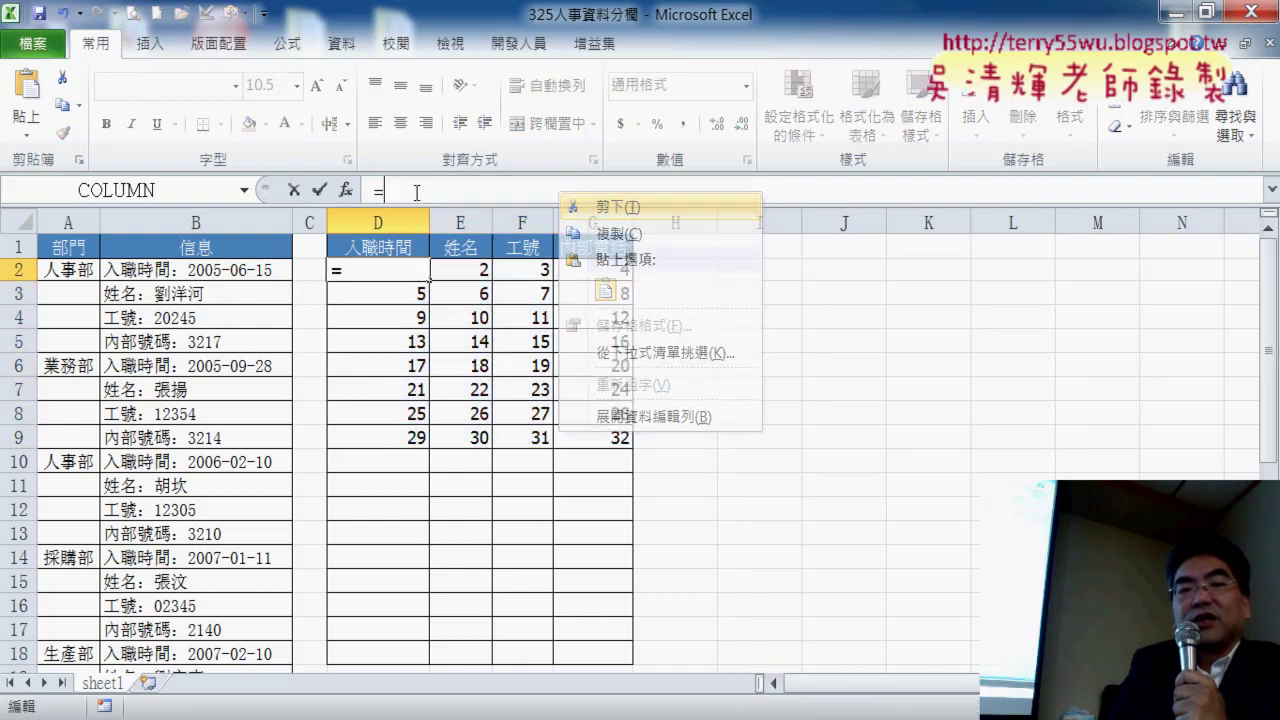
Insert INDEX from recently used functions with Array set to $B$2:$B$33.
{"action": "left_click", "coordinate": [345, 189]}
{"action": "left_click", "coordinate": [730, 187]}
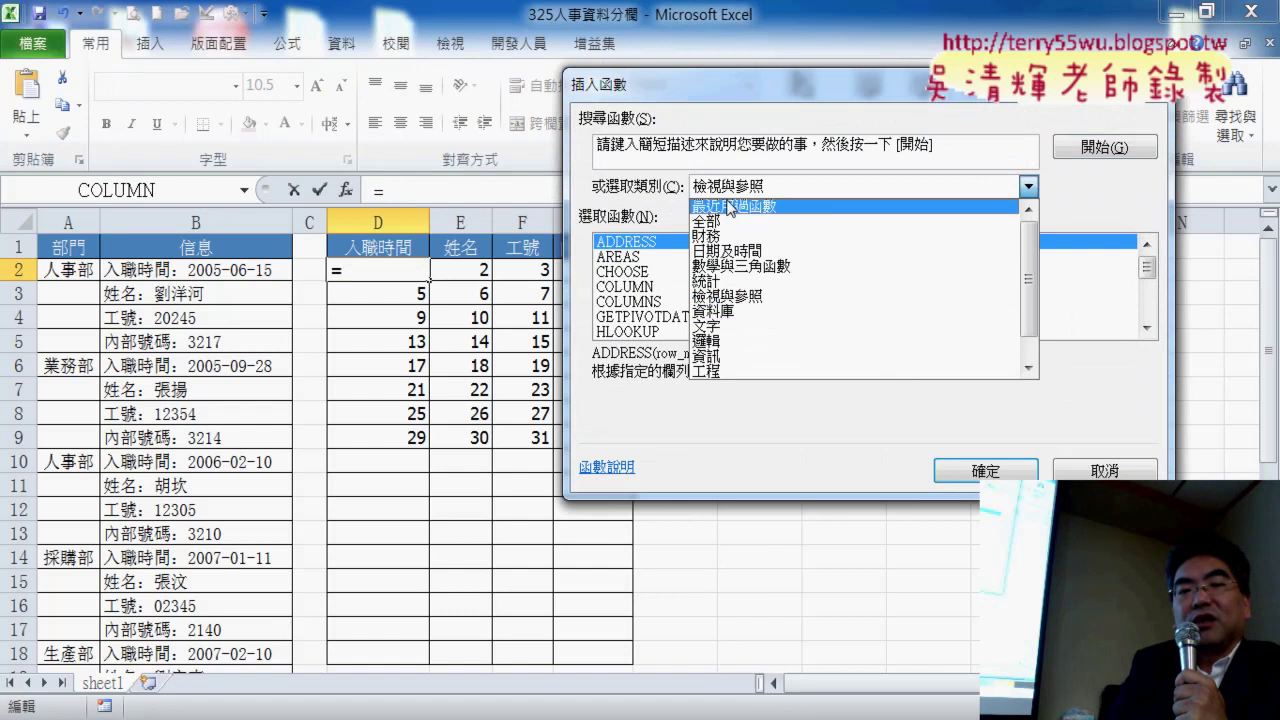
{"action": "left_click", "coordinate": [730, 207]}
{"action": "double_click", "coordinate": [641, 258]}
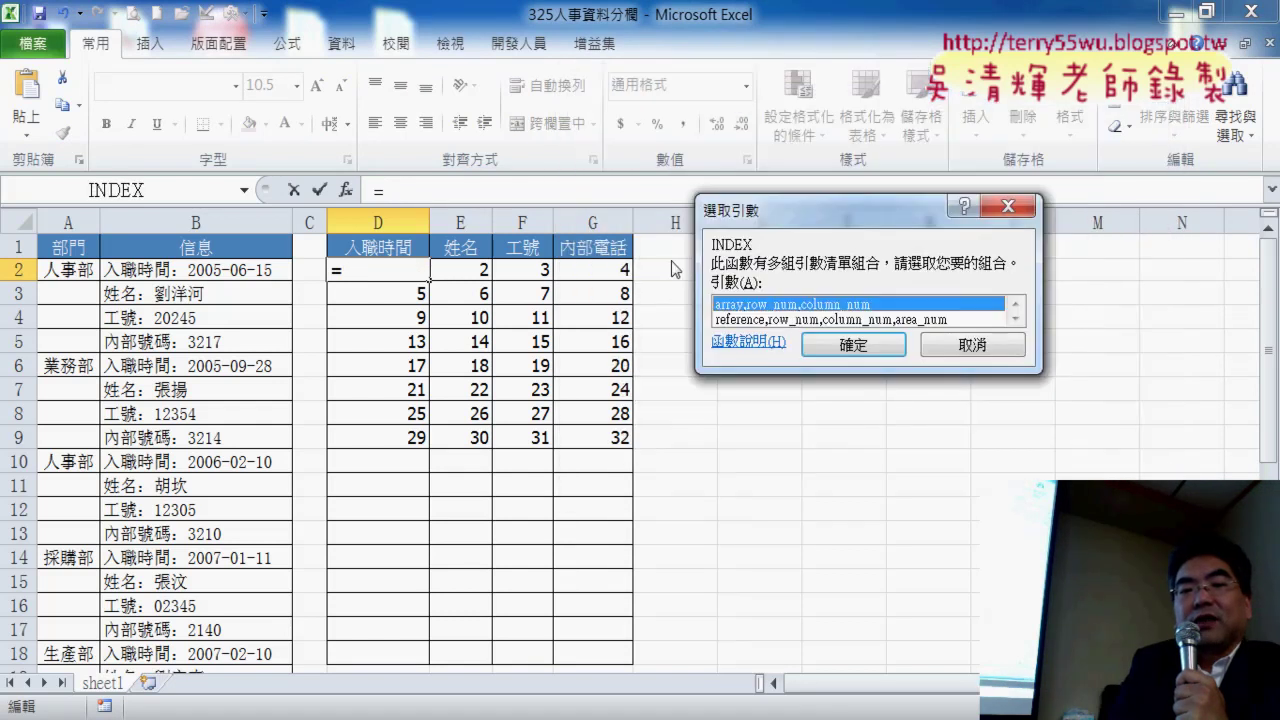
{"action": "left_click", "coordinate": [834, 345]}
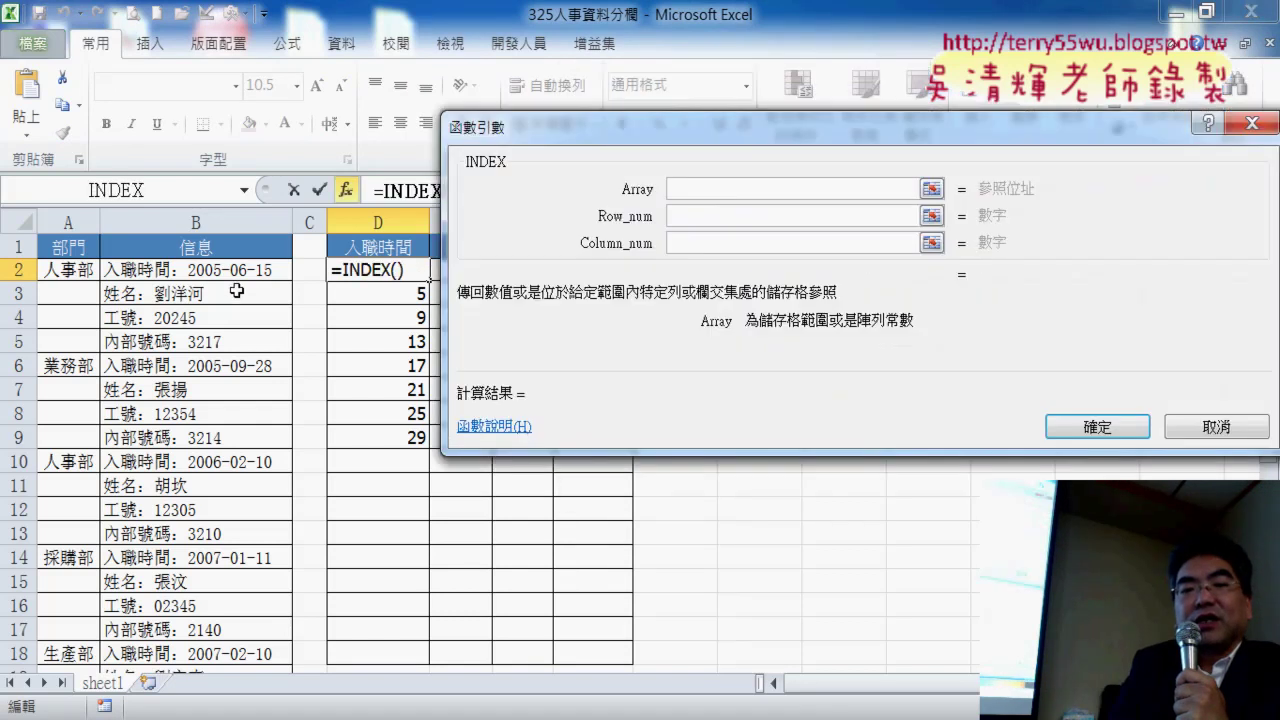
{"action": "left_click", "coordinate": [233, 270]}
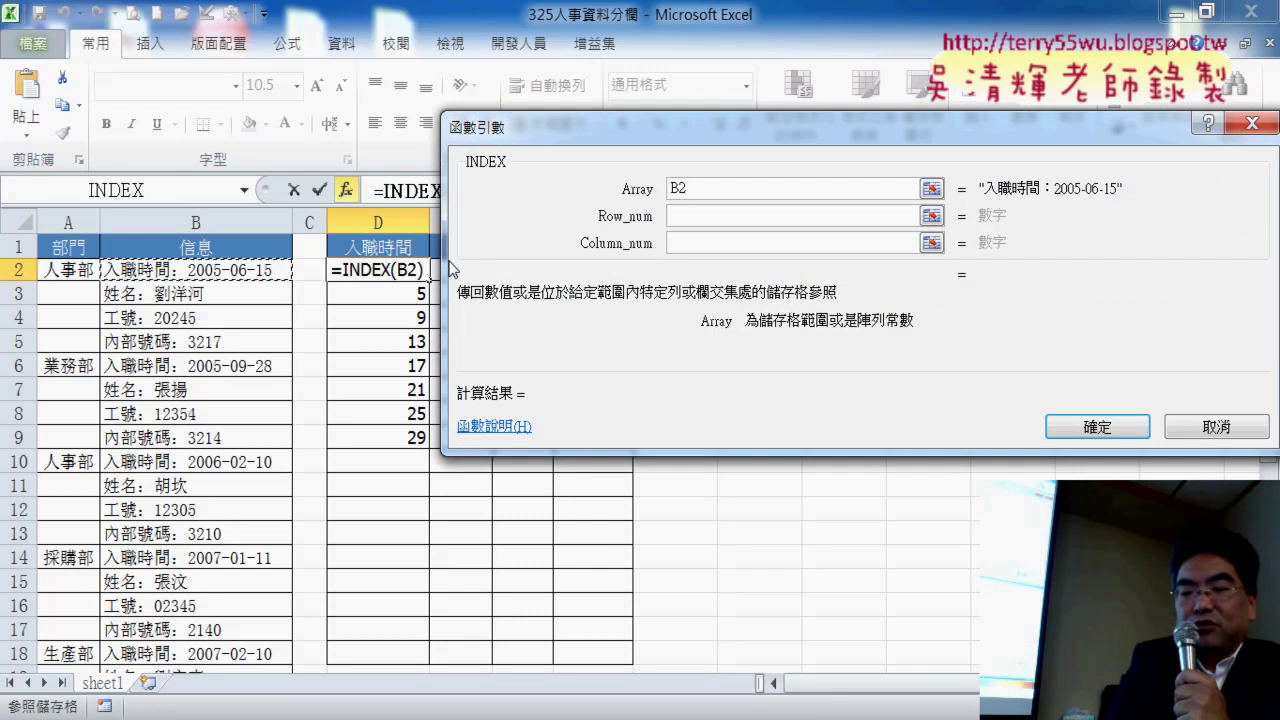
{"action": "key", "text": "ctrl+shift+Down"}
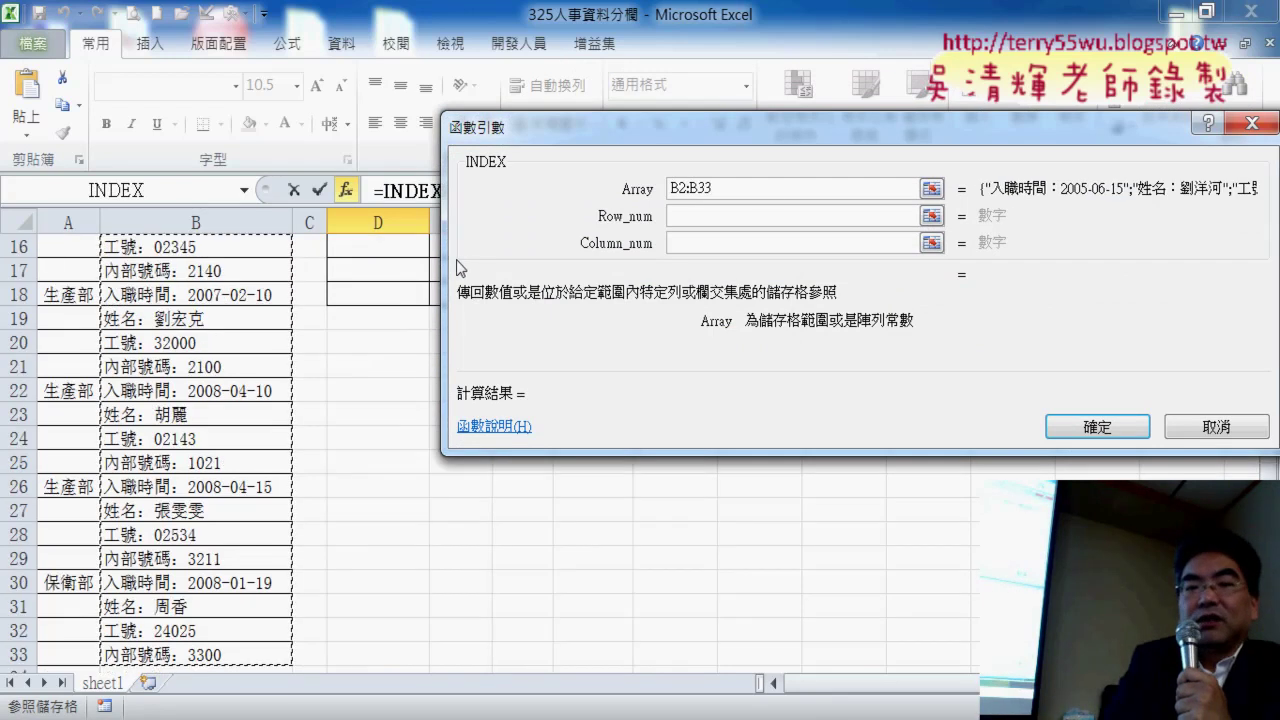
{"action": "left_click_drag", "start_coordinate": [775, 188], "coordinate": [644, 188]}
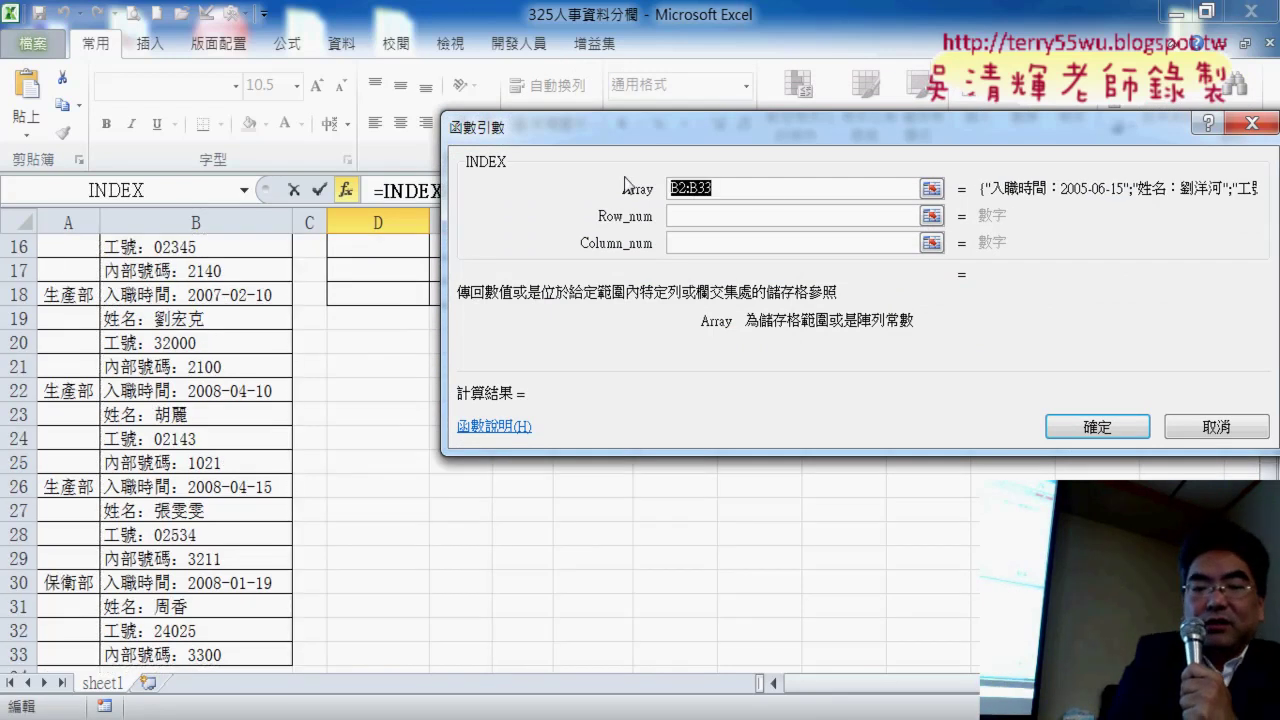
{"action": "key", "text": "F4"}
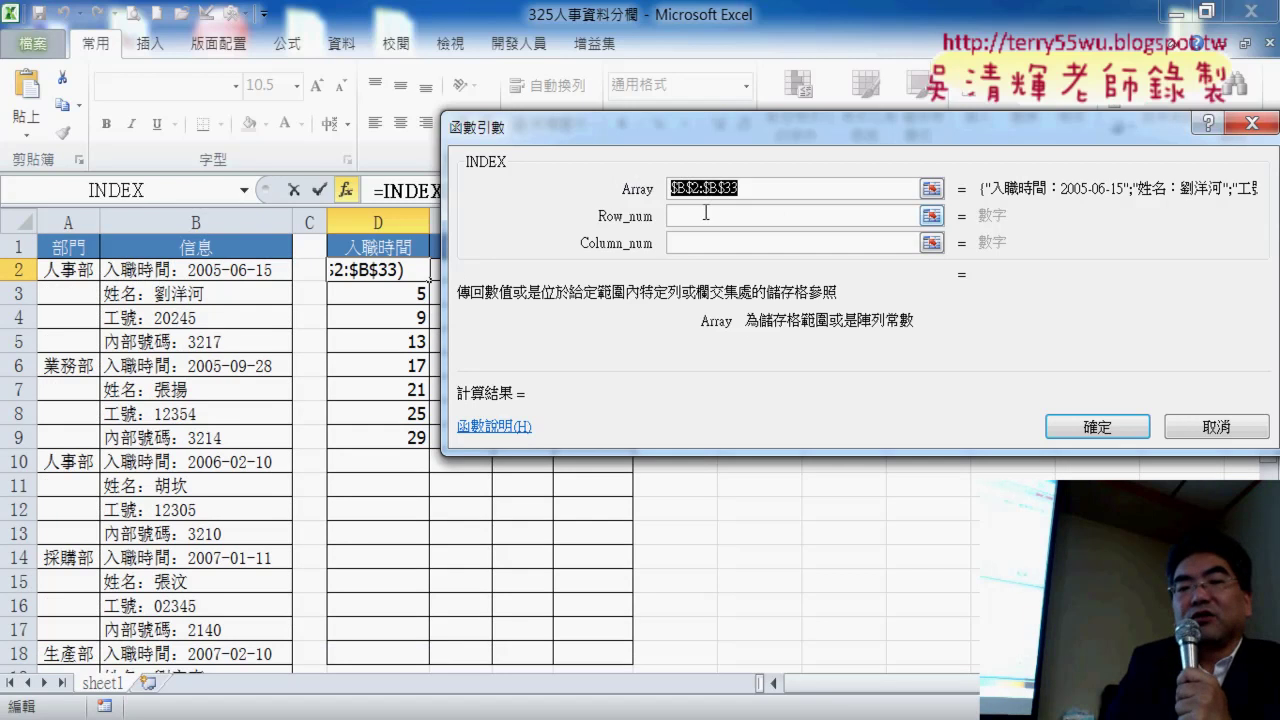
Paste COLUMN()-3+(ROW()-2)*4 as Row_num, set Column_num to 1, and confirm the formula.
{"action": "left_click", "coordinate": [705, 213]}
{"action": "right_click", "coordinate": [694, 214]}
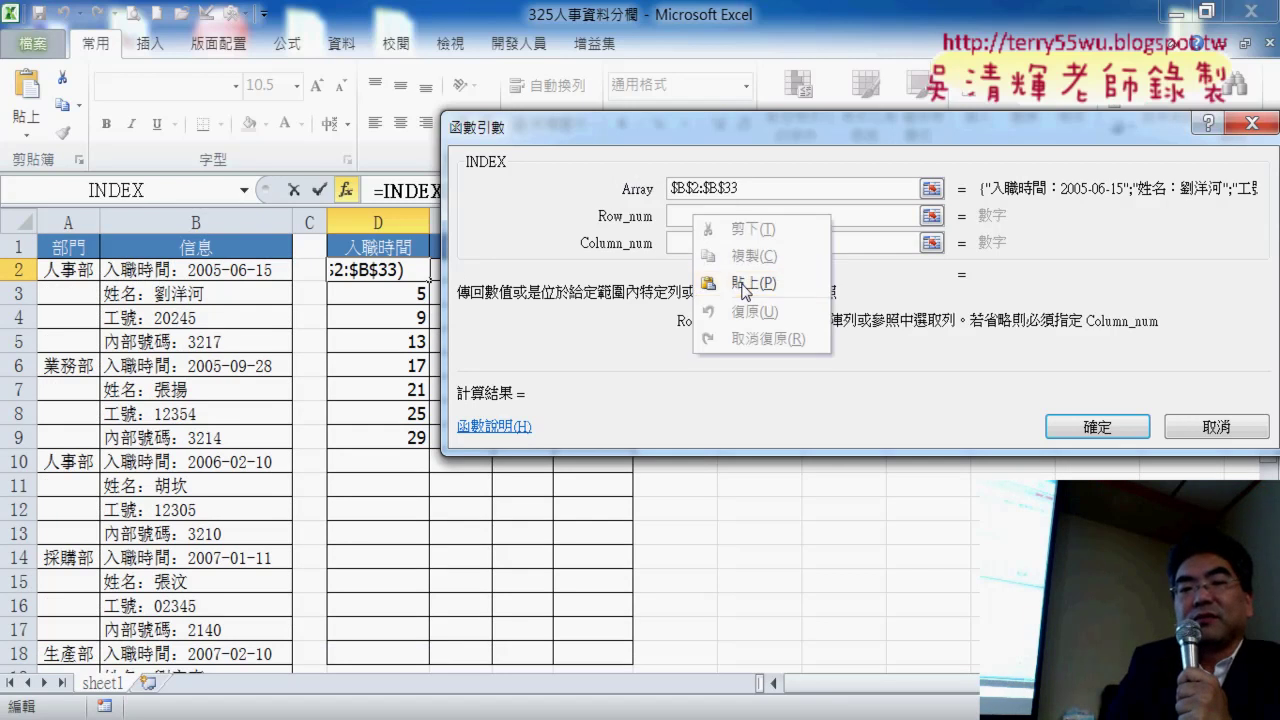
{"action": "left_click", "coordinate": [765, 283]}
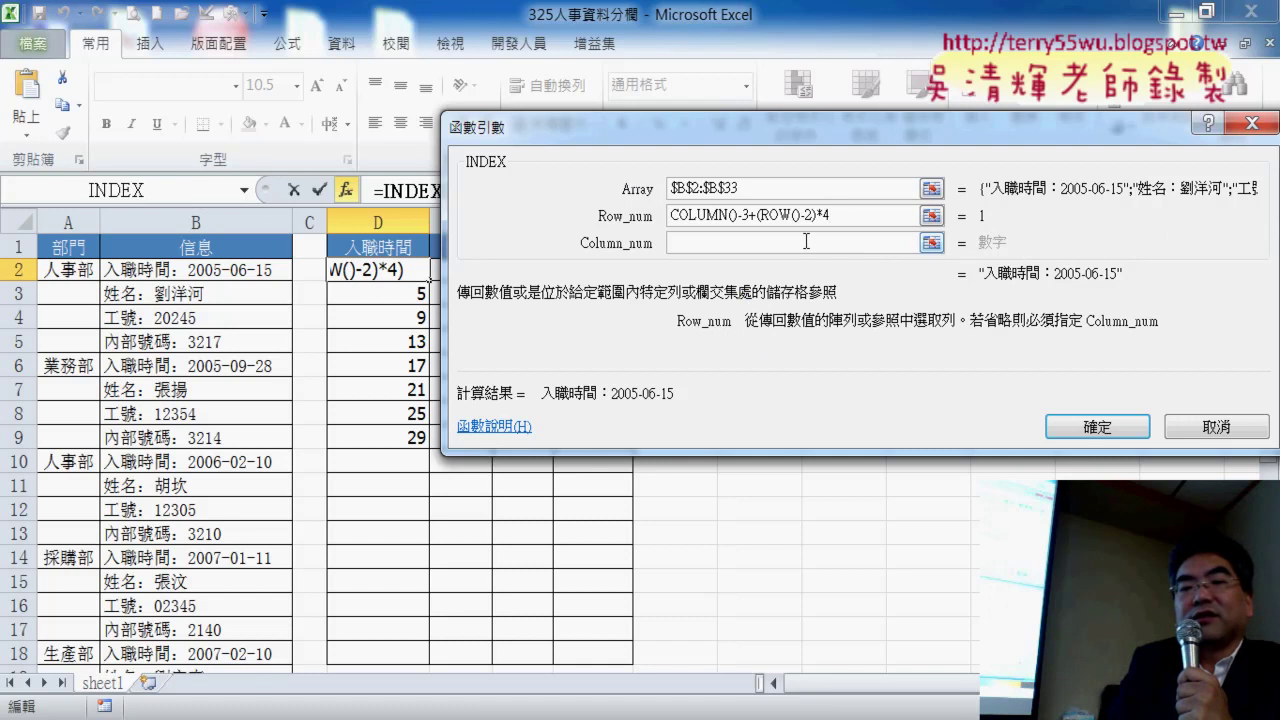
{"action": "left_click", "coordinate": [810, 241]}
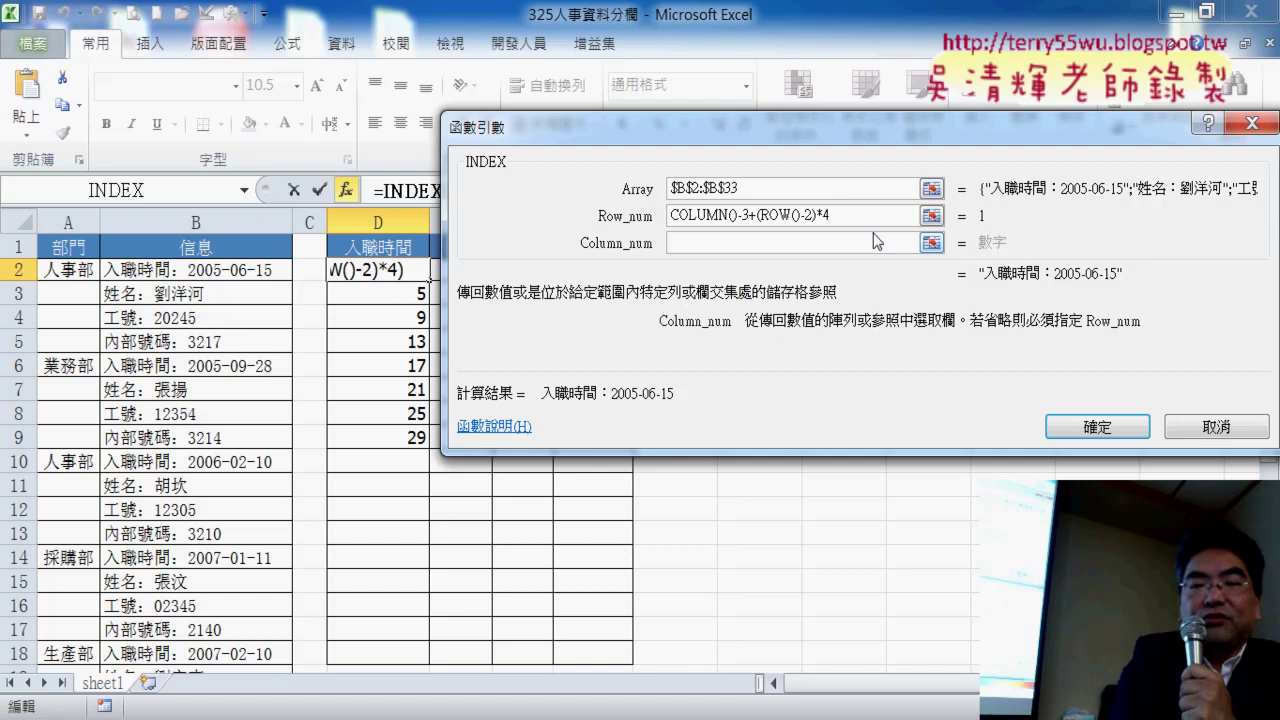
{"action": "type", "text": "1"}
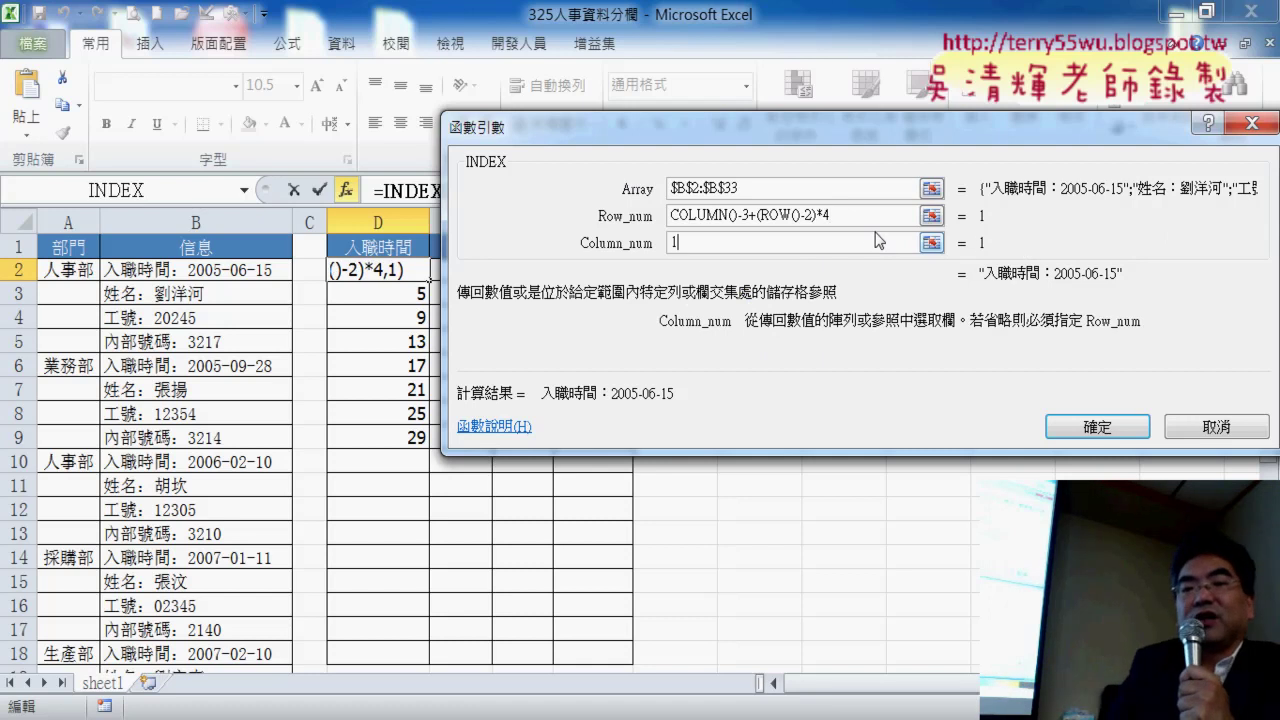
{"action": "left_click", "coordinate": [1118, 434]}
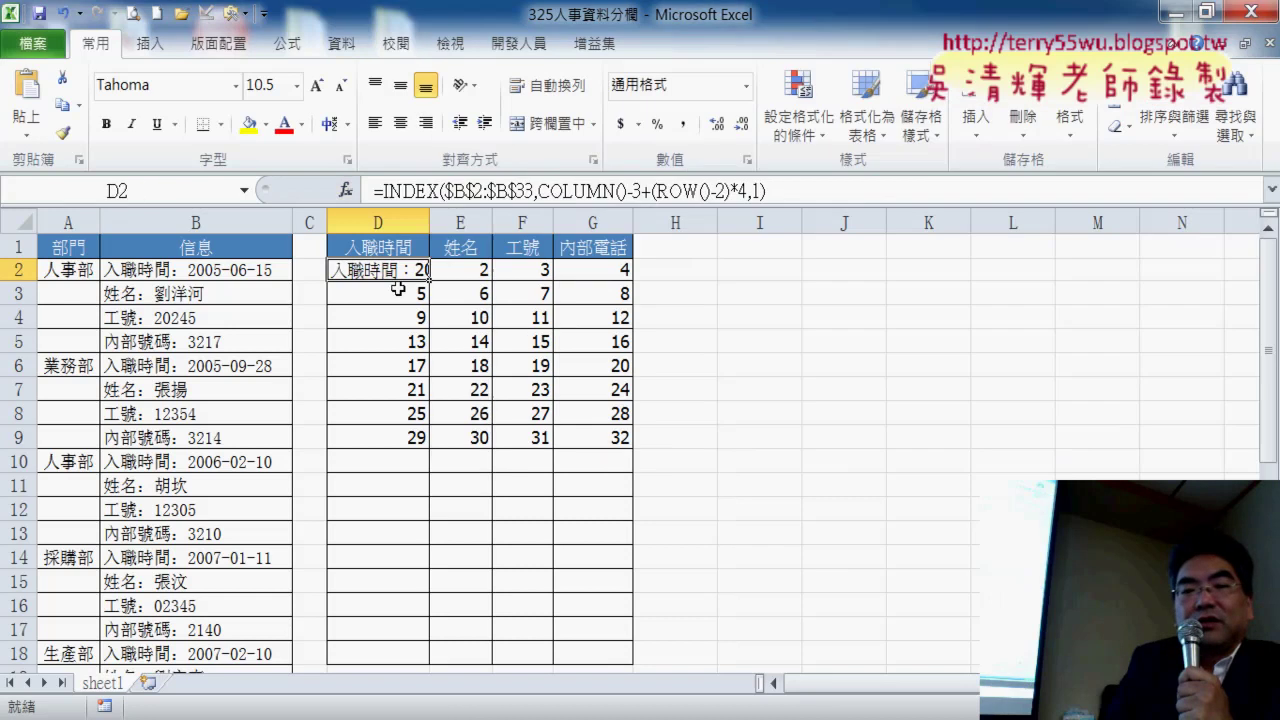
Fill the INDEX formula across D2:G9 and AutoFit the widths of columns D–G.
{"action": "mouse_move", "coordinate": [429, 281]}
{"action": "left_mouse_down"}
{"action": "mouse_move", "coordinate": [634, 276]}
{"action": "mouse_move", "coordinate": [637, 446]}
{"action": "left_mouse_up"}
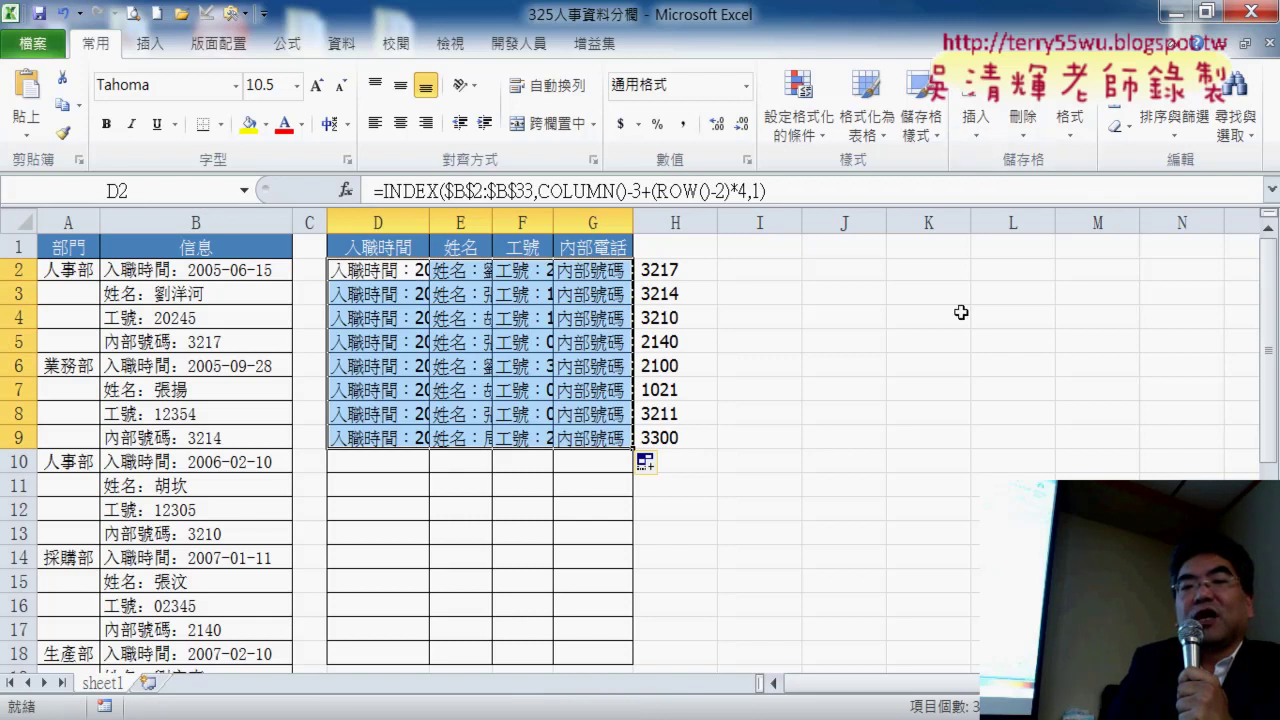
{"action": "left_click", "coordinate": [1084, 133]}
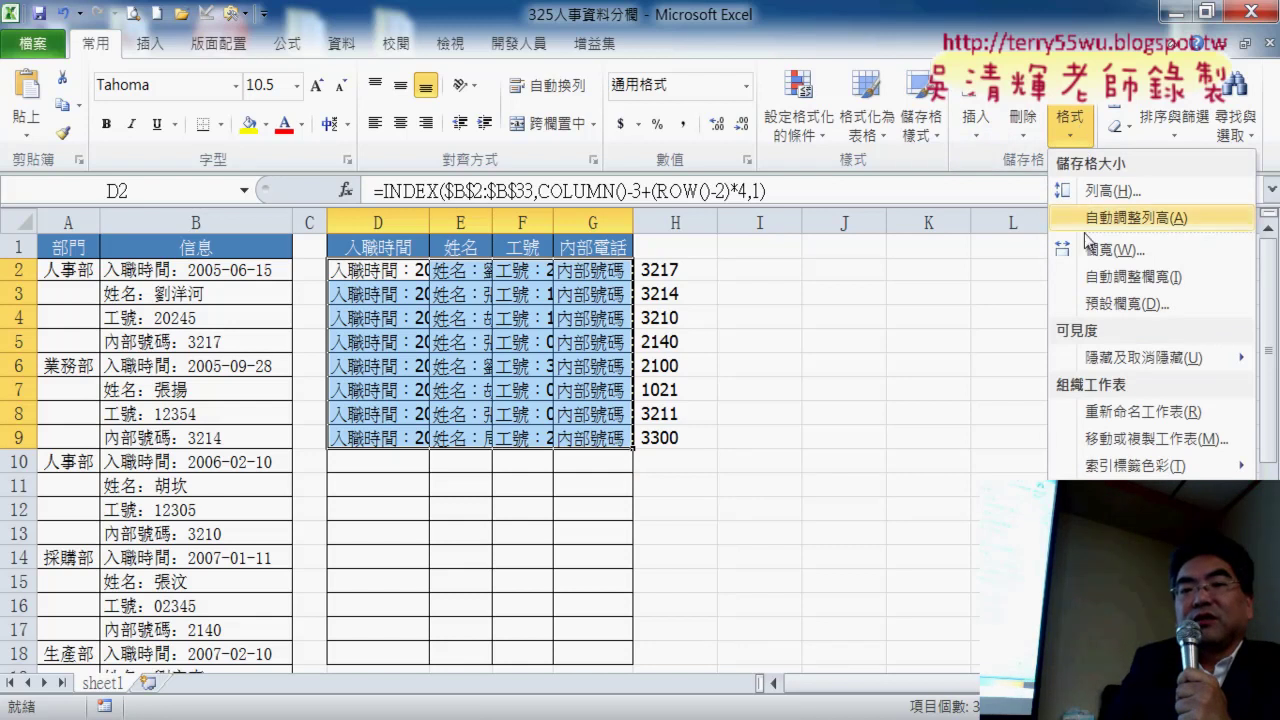
{"action": "left_click", "coordinate": [1113, 280]}
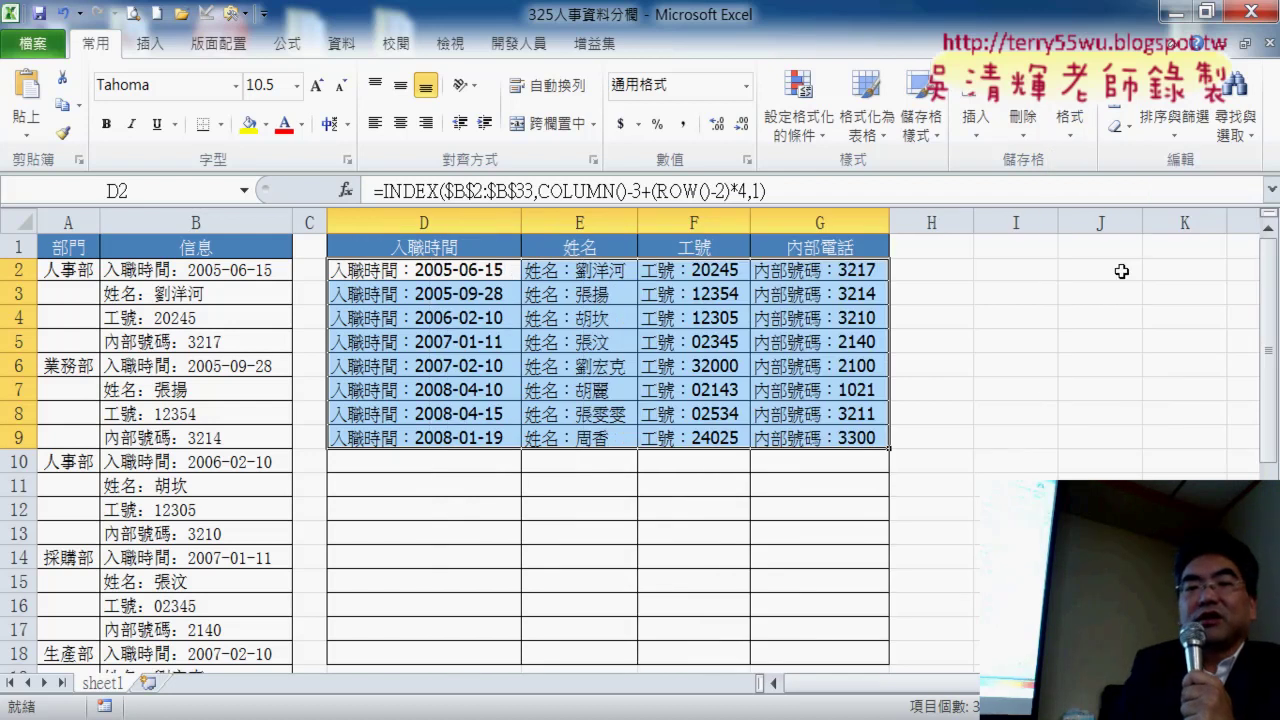
{"action": "left_click", "coordinate": [1068, 140]}
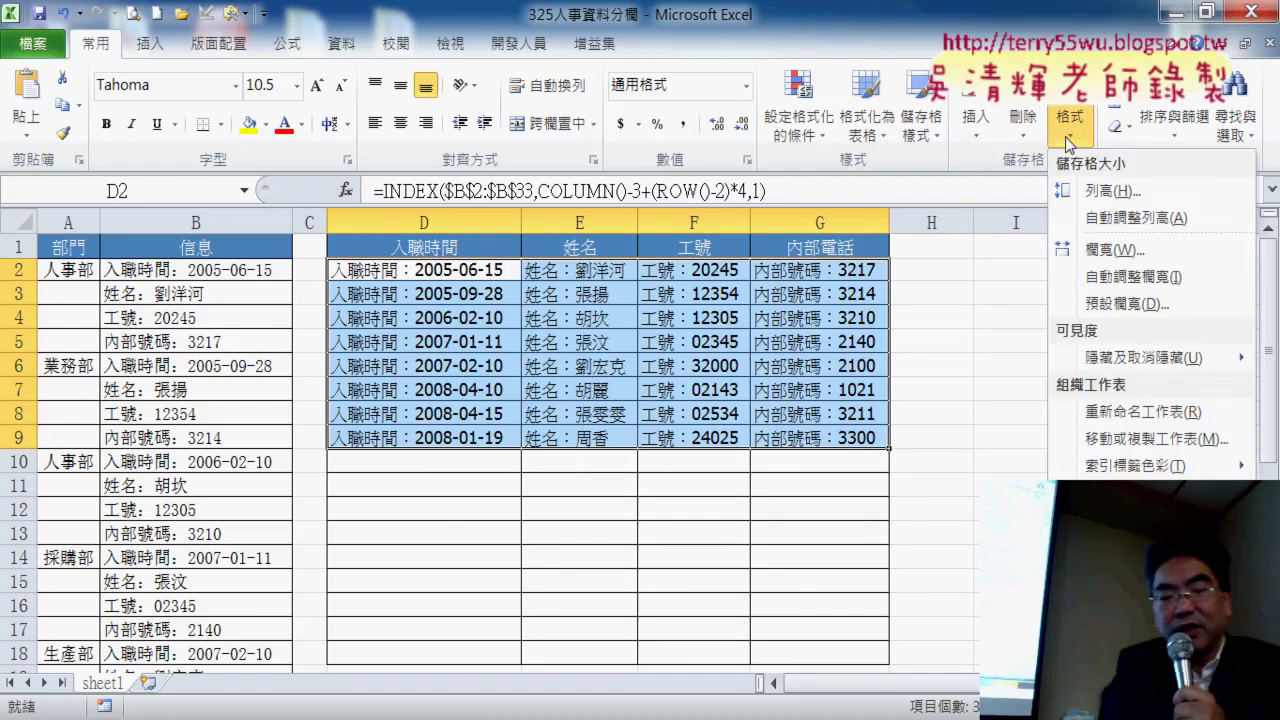
{"action": "left_click", "coordinate": [1070, 144]}
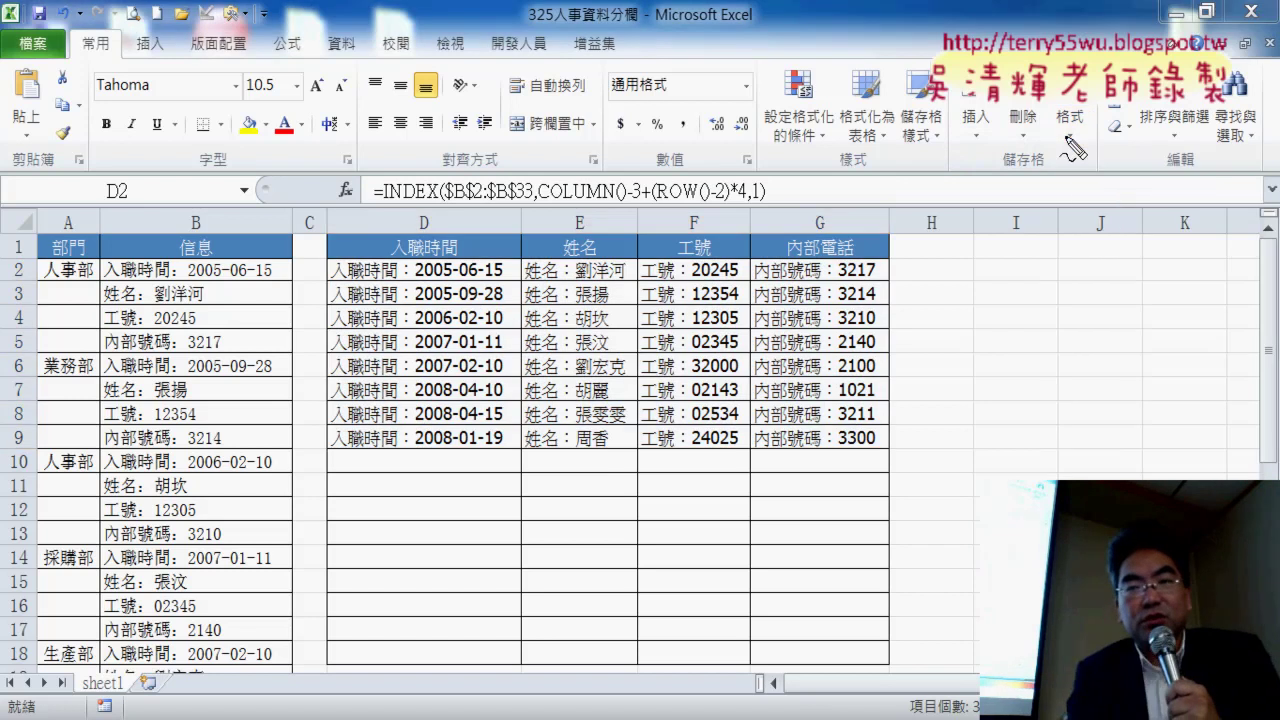
{"action": "left_click_drag", "start_coordinate": [1060, 158], "coordinate": [1118, 122]}
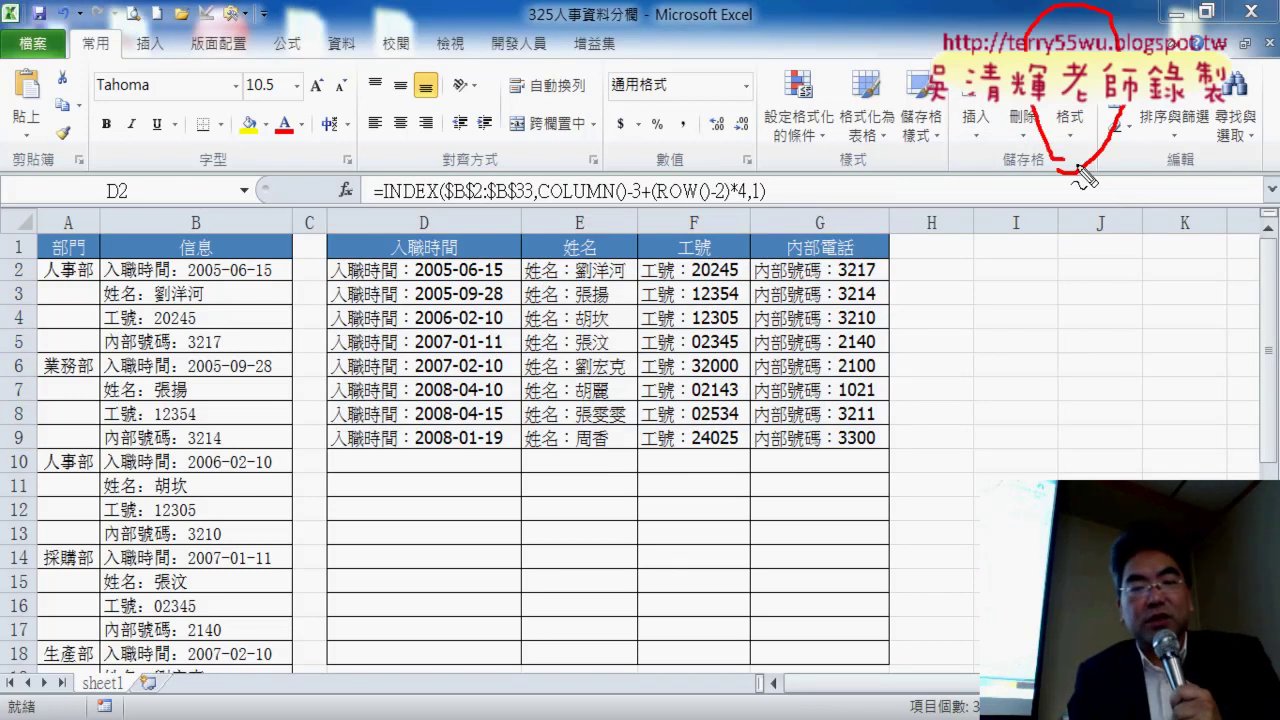
{"action": "key", "text": "Escape"}
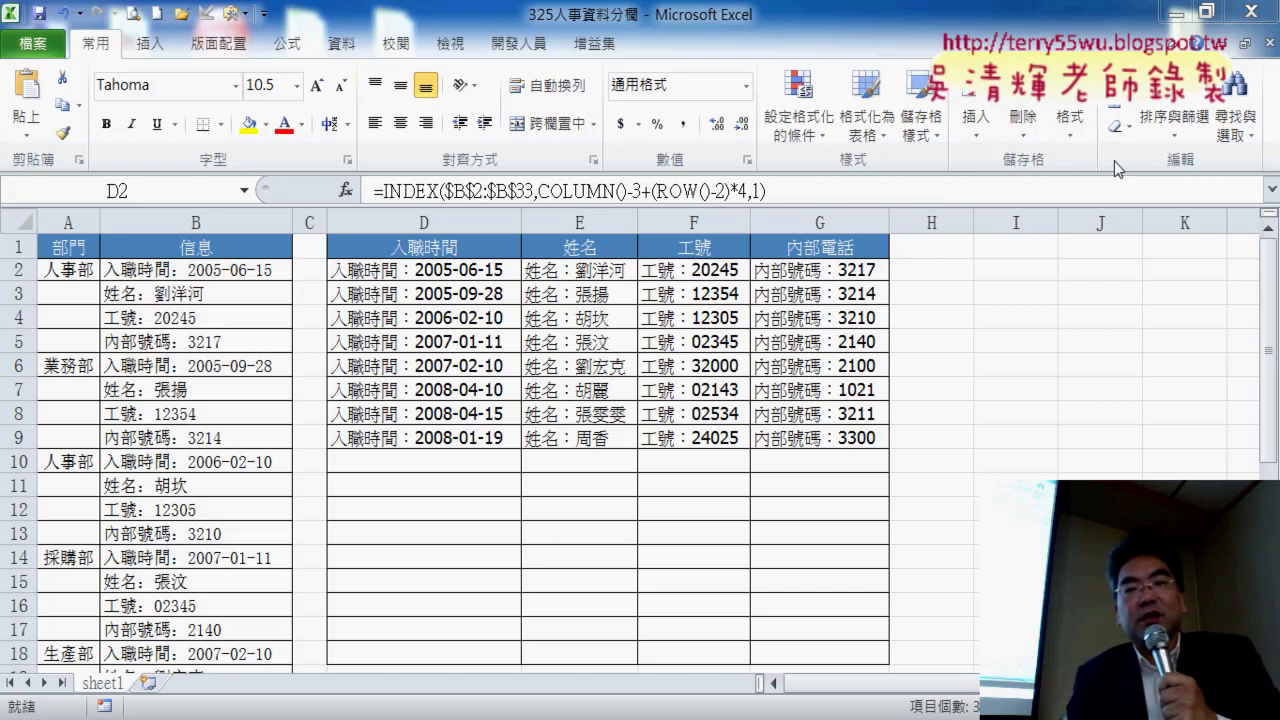
{"action": "left_click", "coordinate": [1070, 125]}
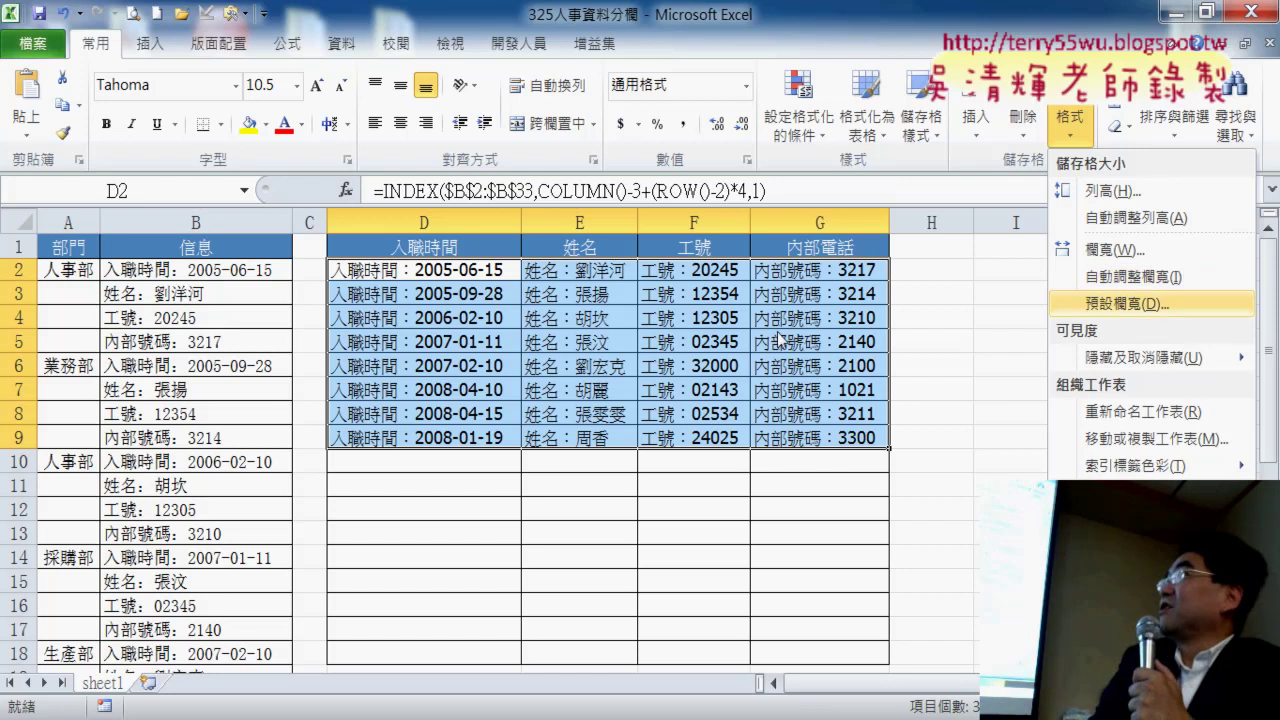
{"action": "left_click", "coordinate": [428, 270]}
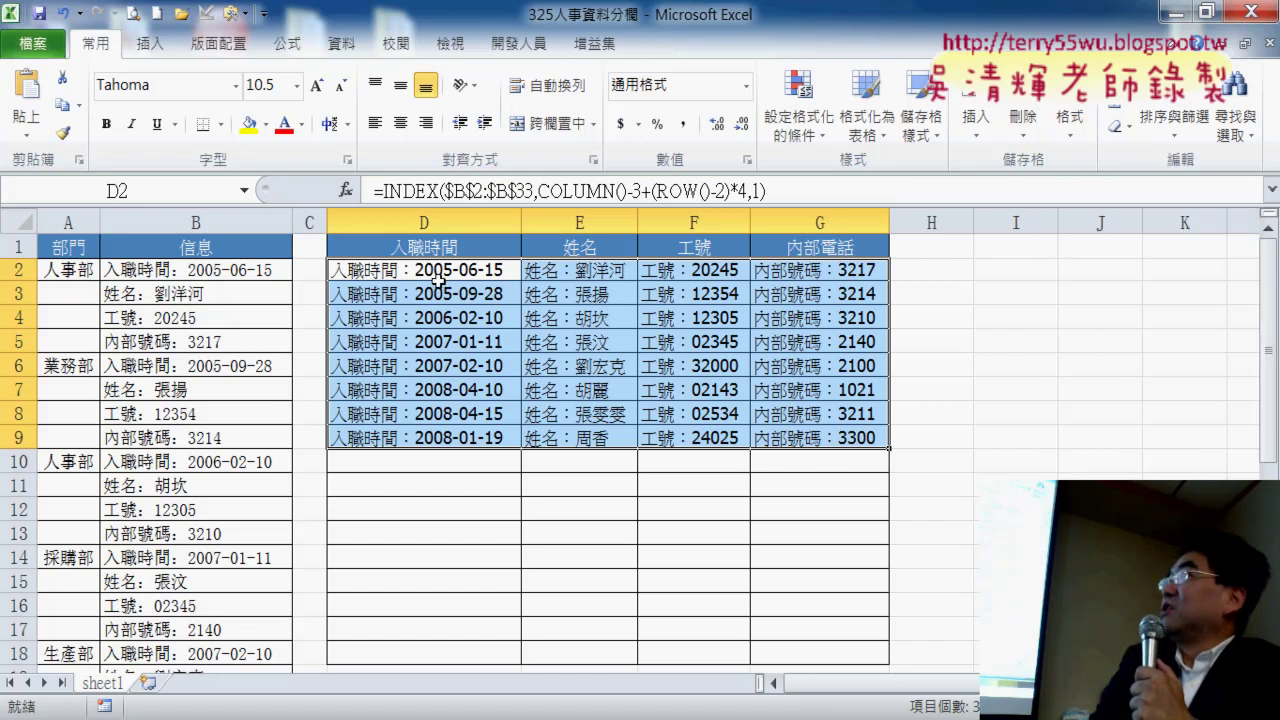
{"action": "left_click_drag", "start_coordinate": [430, 294], "coordinate": [446, 438]}
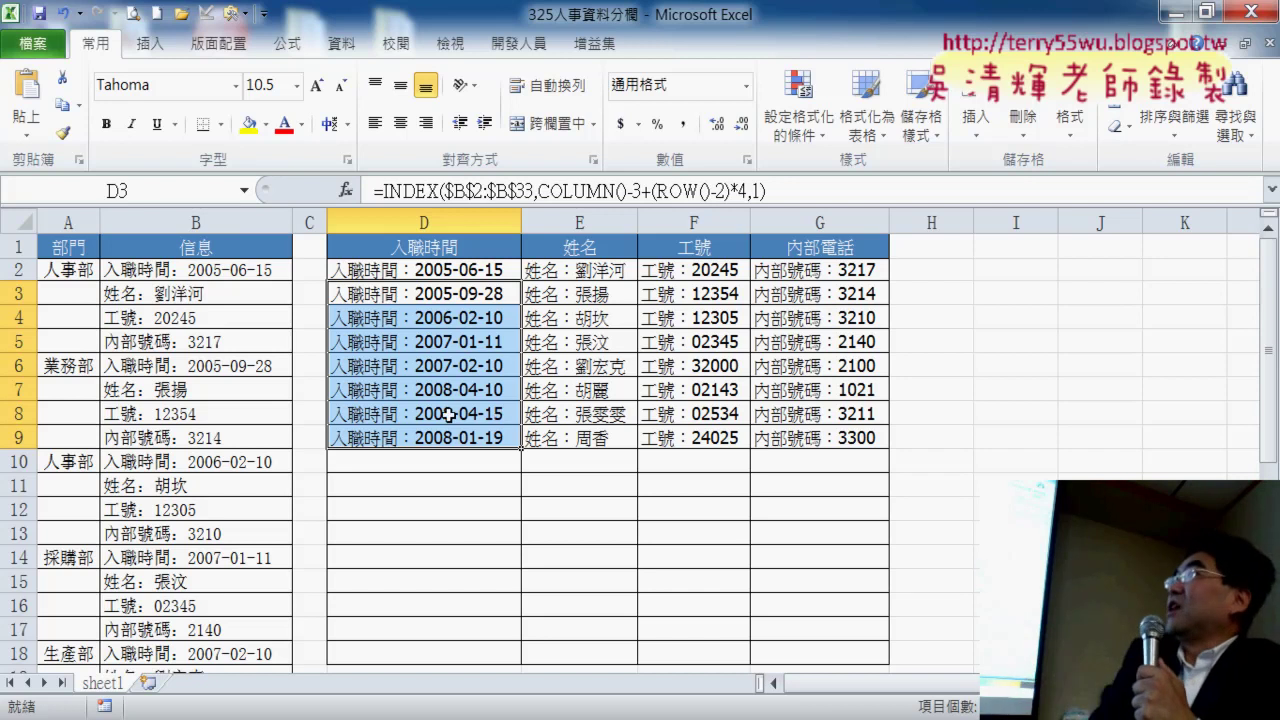
{"action": "left_click", "coordinate": [423, 221]}
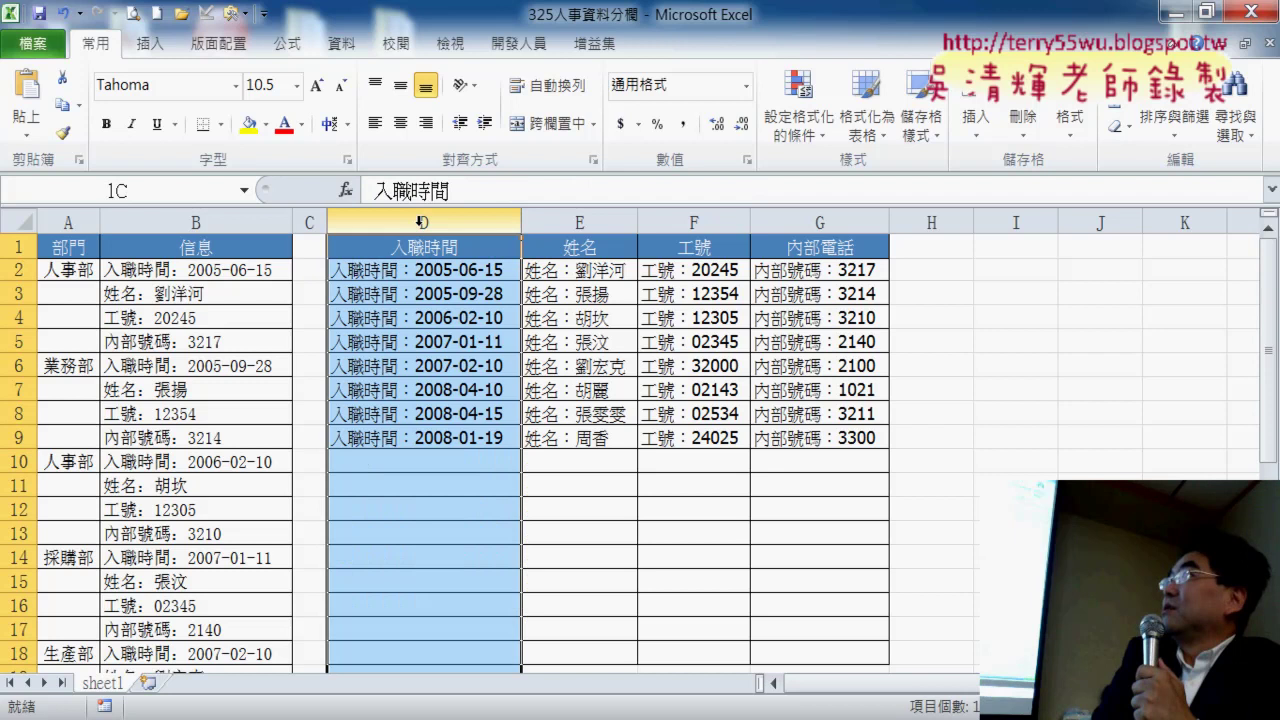
{"action": "left_click", "coordinate": [589, 223]}
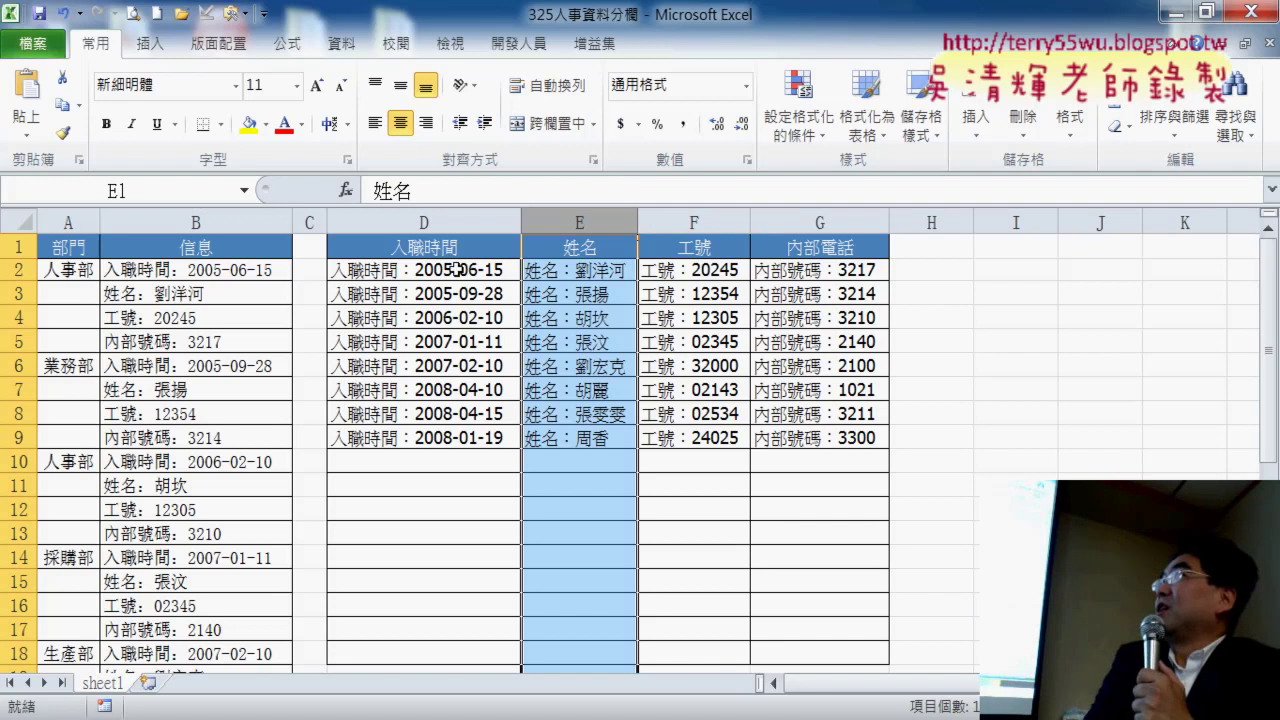
{"action": "left_click", "coordinate": [456, 269]}
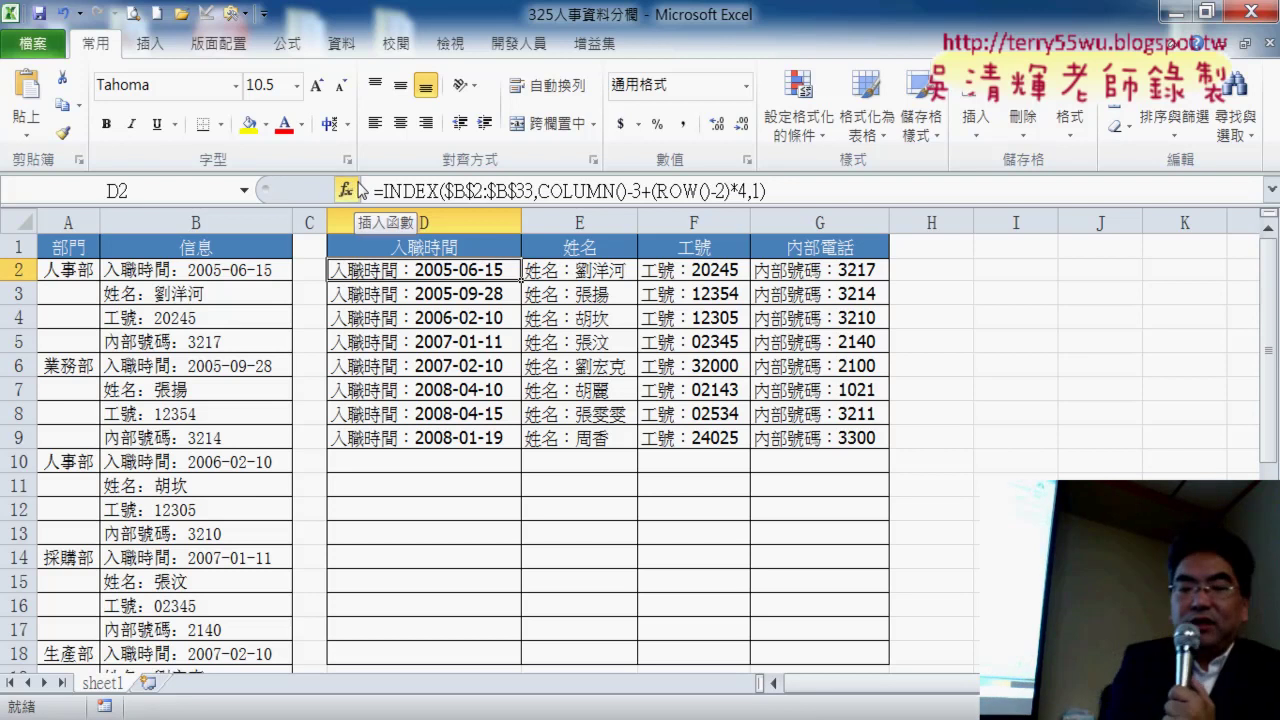
Undo the AutoFit and fill, then redo to restore only D2's INDEX formula and review it.
{"action": "key", "text": "ctrl+z"}
{"action": "key", "text": "ctrl+z"}
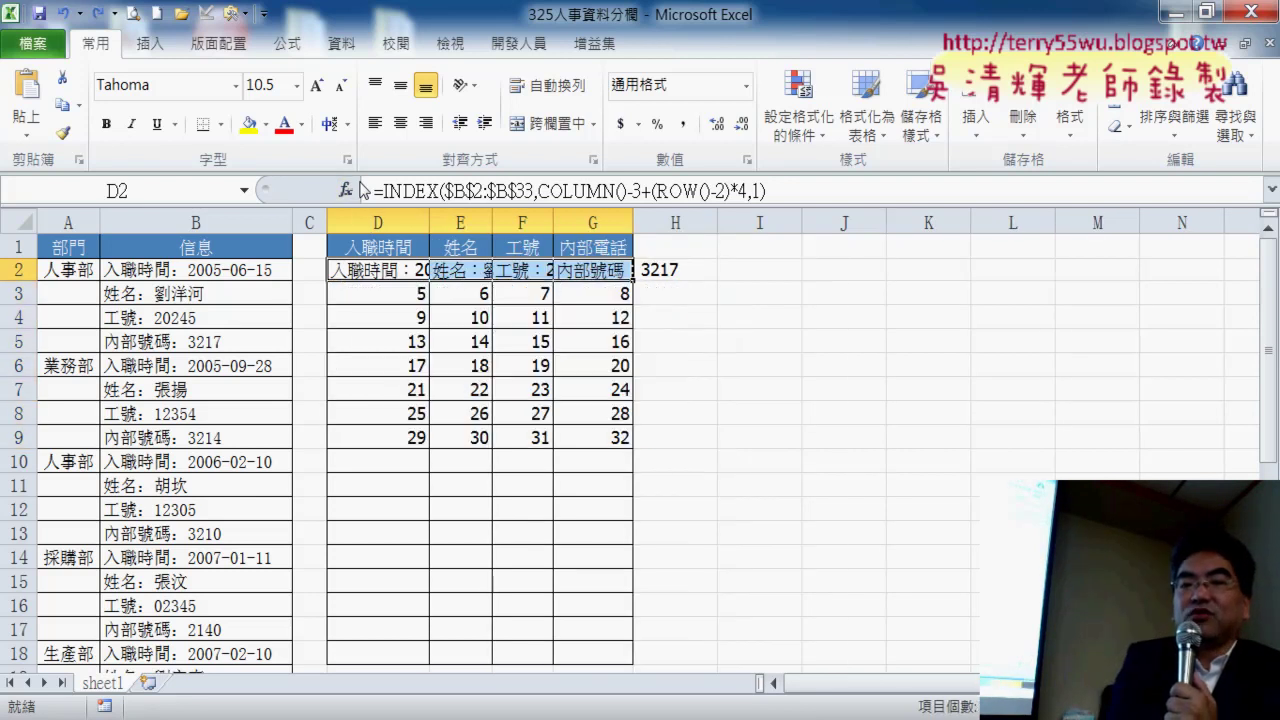
{"action": "key", "text": "ctrl+z"}
{"action": "key", "text": "ctrl+z"}
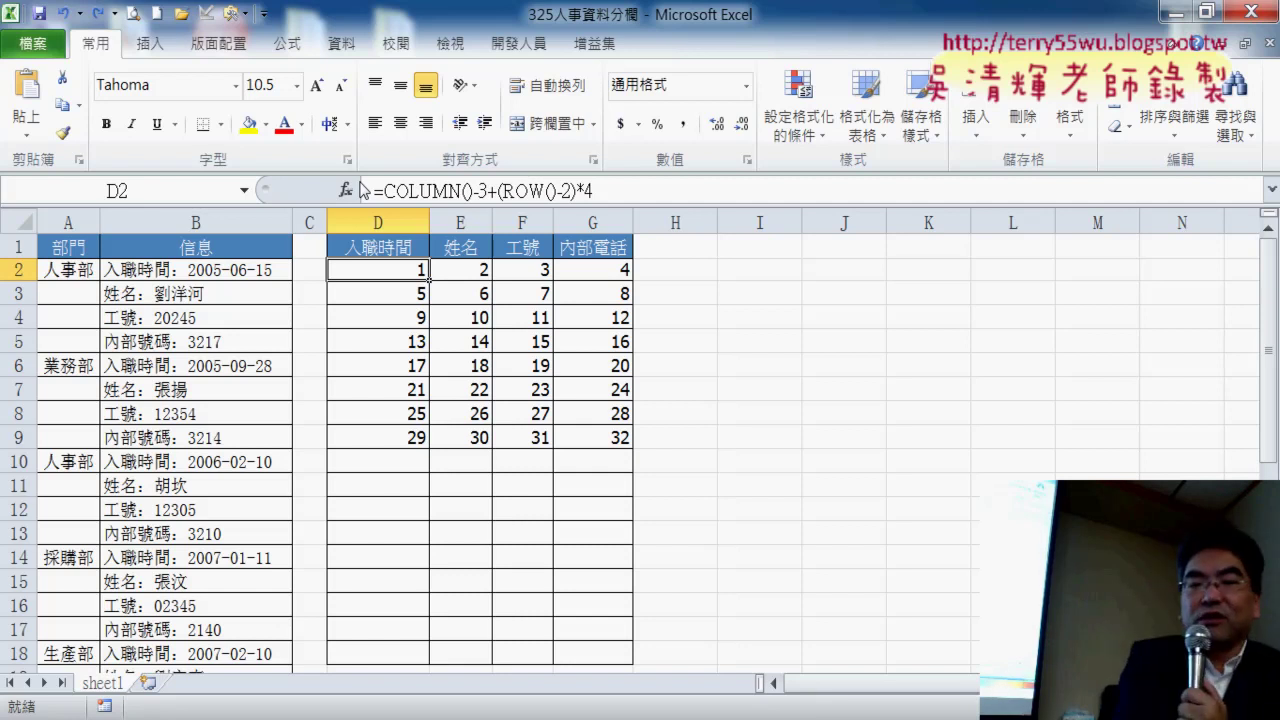
{"action": "key", "text": "ctrl+y"}
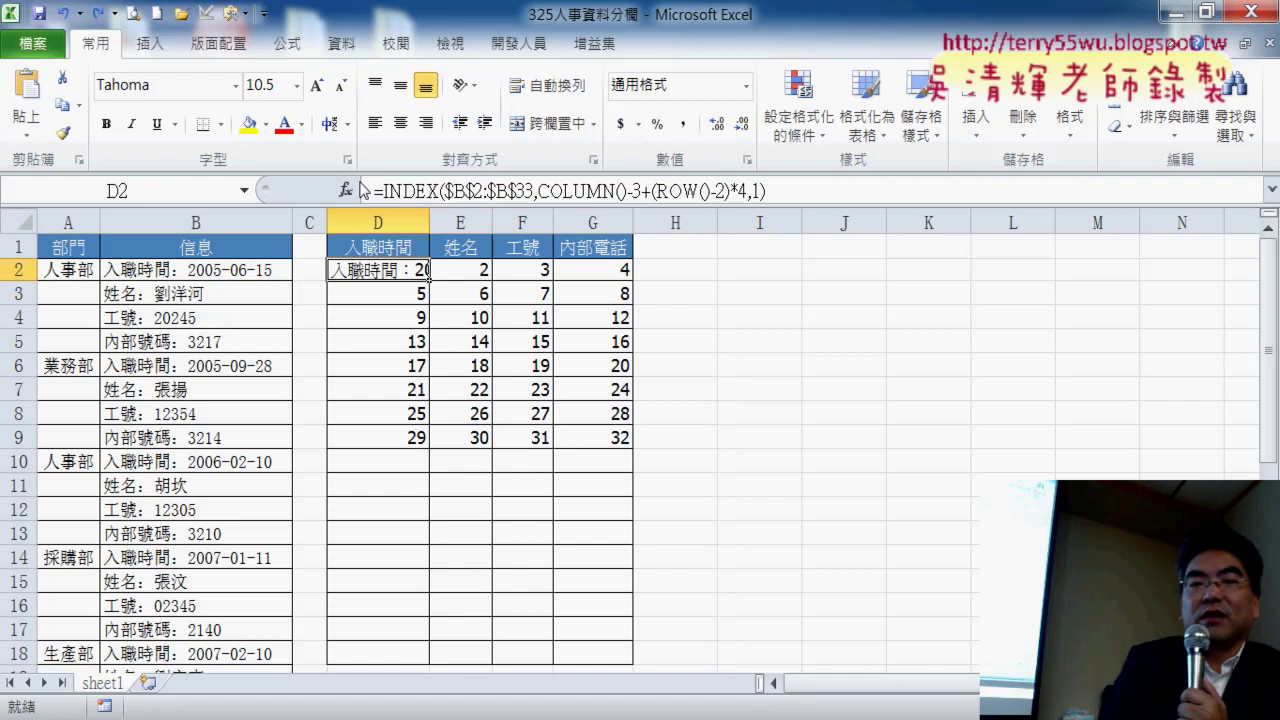
{"action": "left_click_drag", "start_coordinate": [538, 190], "coordinate": [742, 186]}
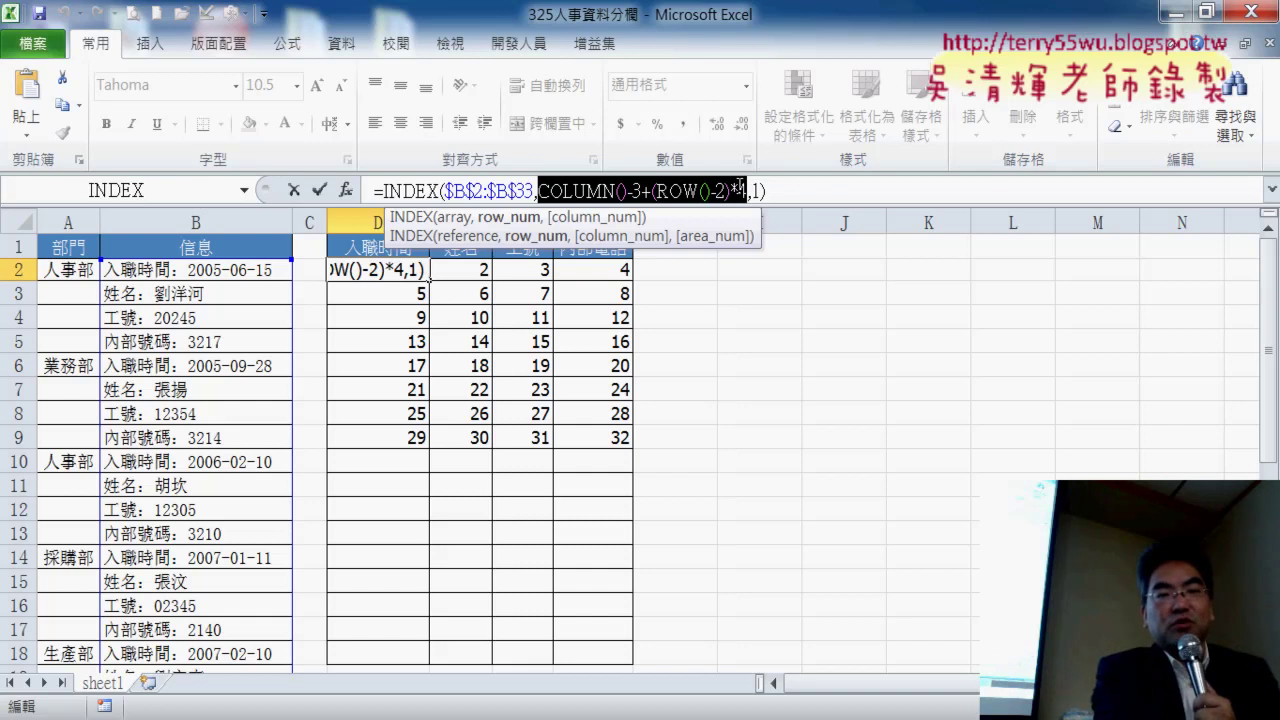
{"action": "left_click", "coordinate": [292, 190]}
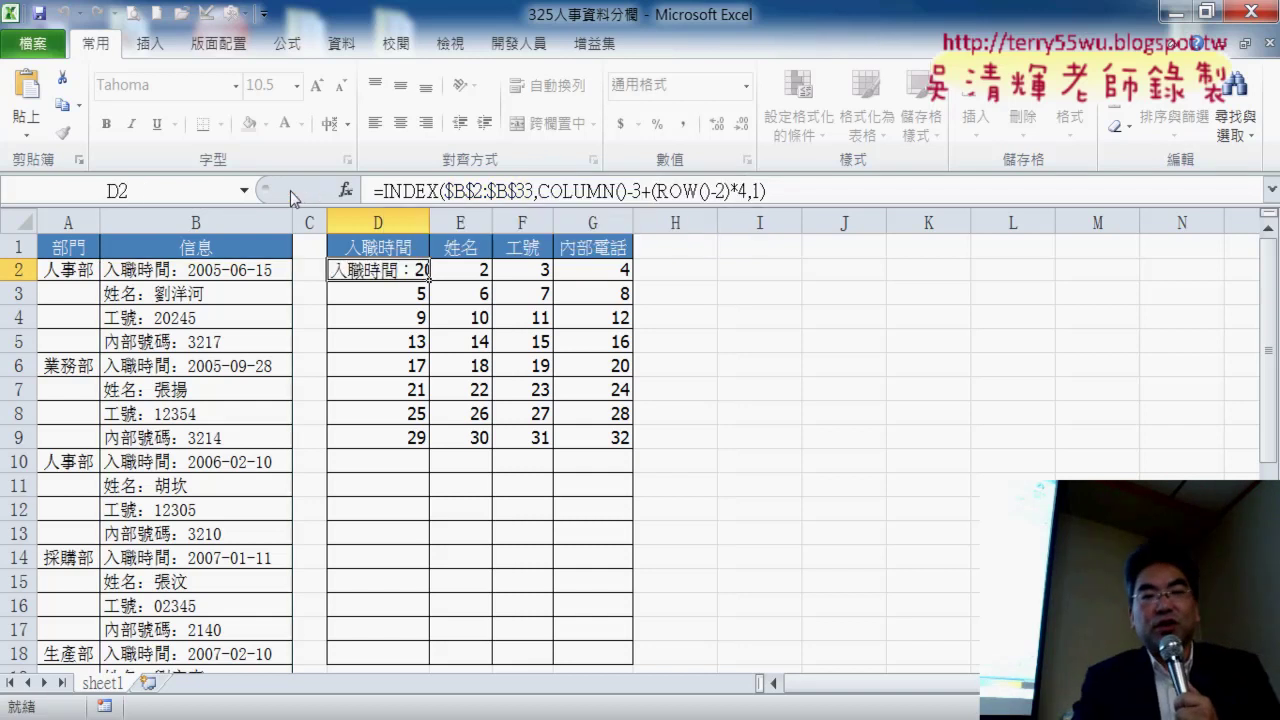